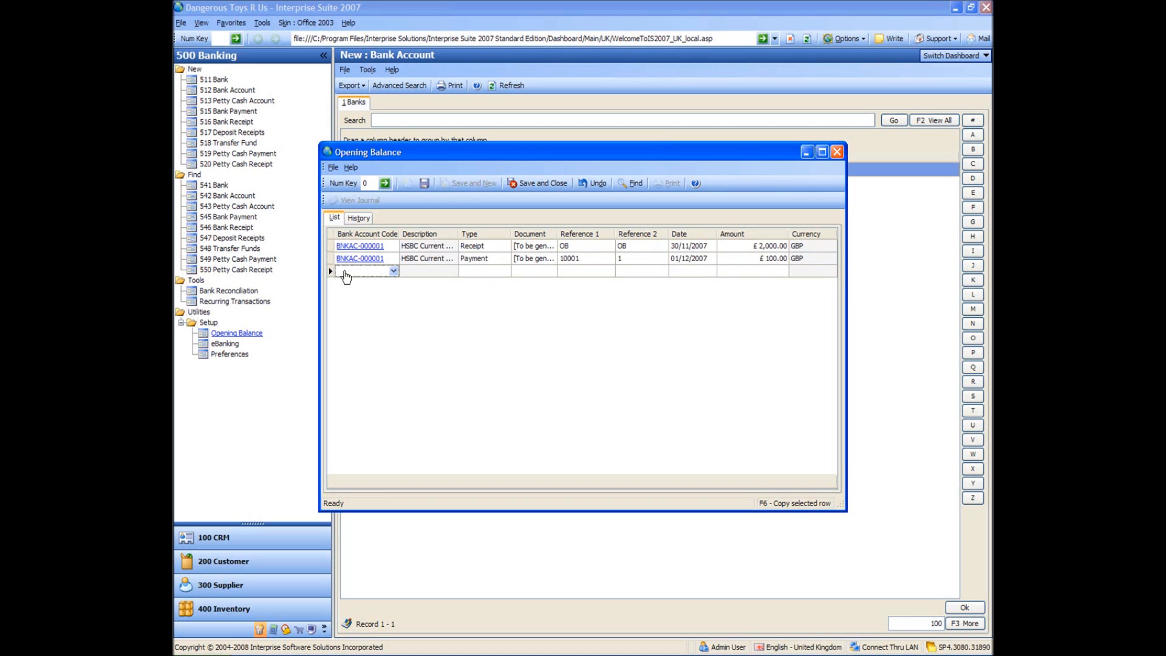
Duplicate the £100 payment row and set the copy's Reference 1 to 1002 and Reference 2 to 2.
key("F6")
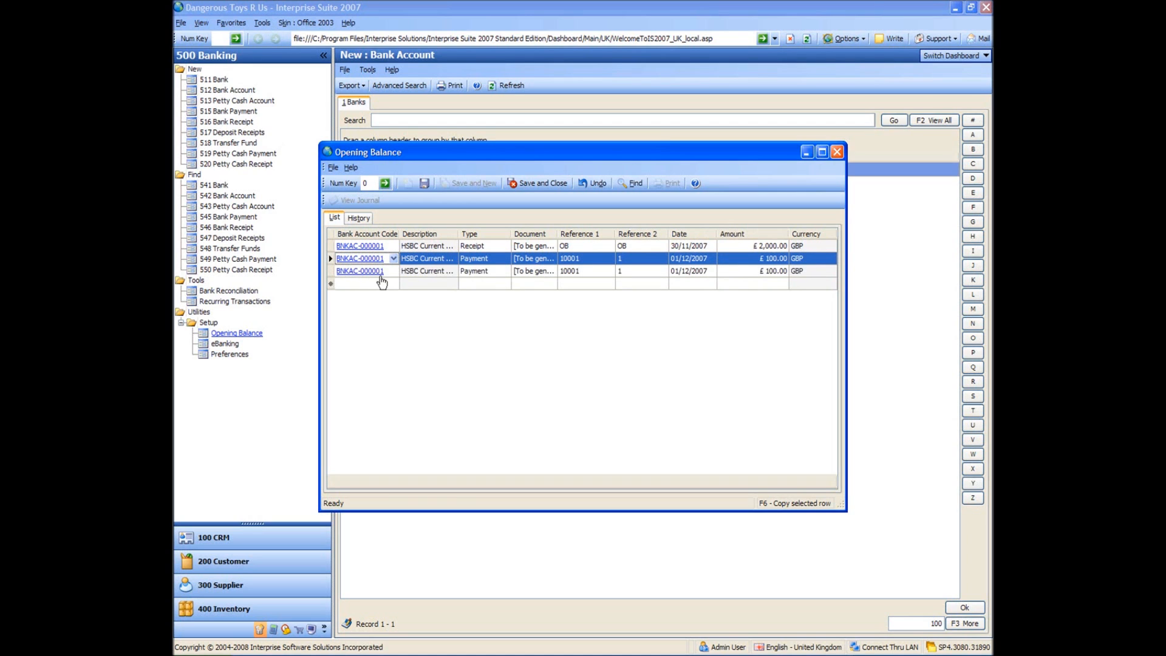
left_click(600, 274)
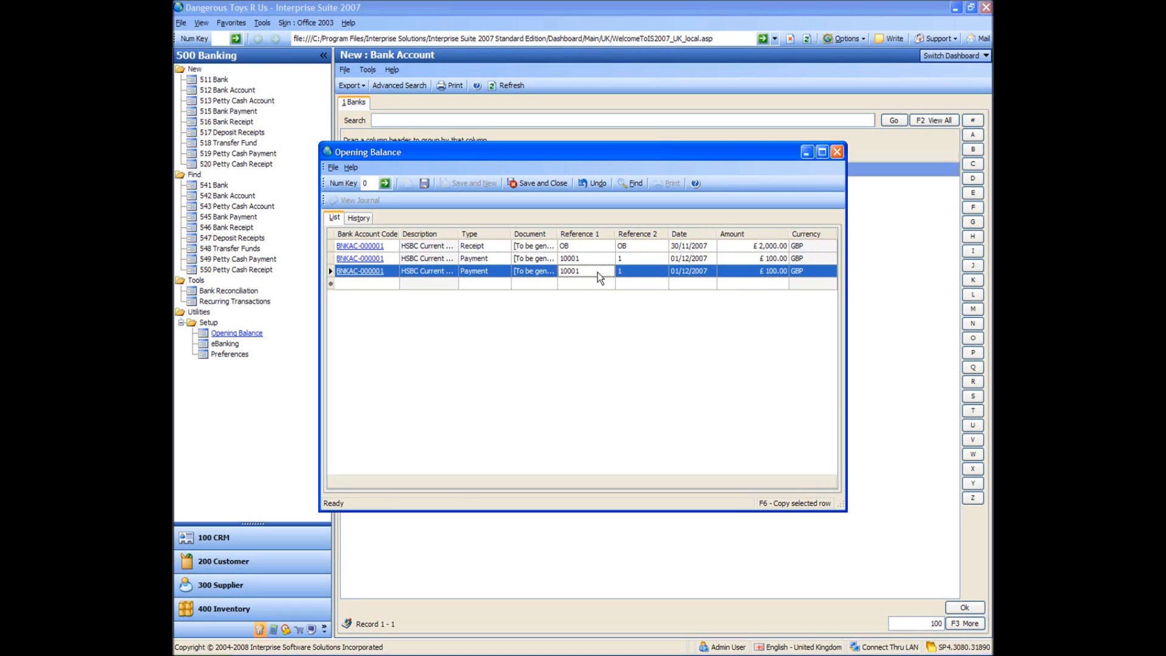
type("1002")
key("Tab")
type("2")
key("Tab")
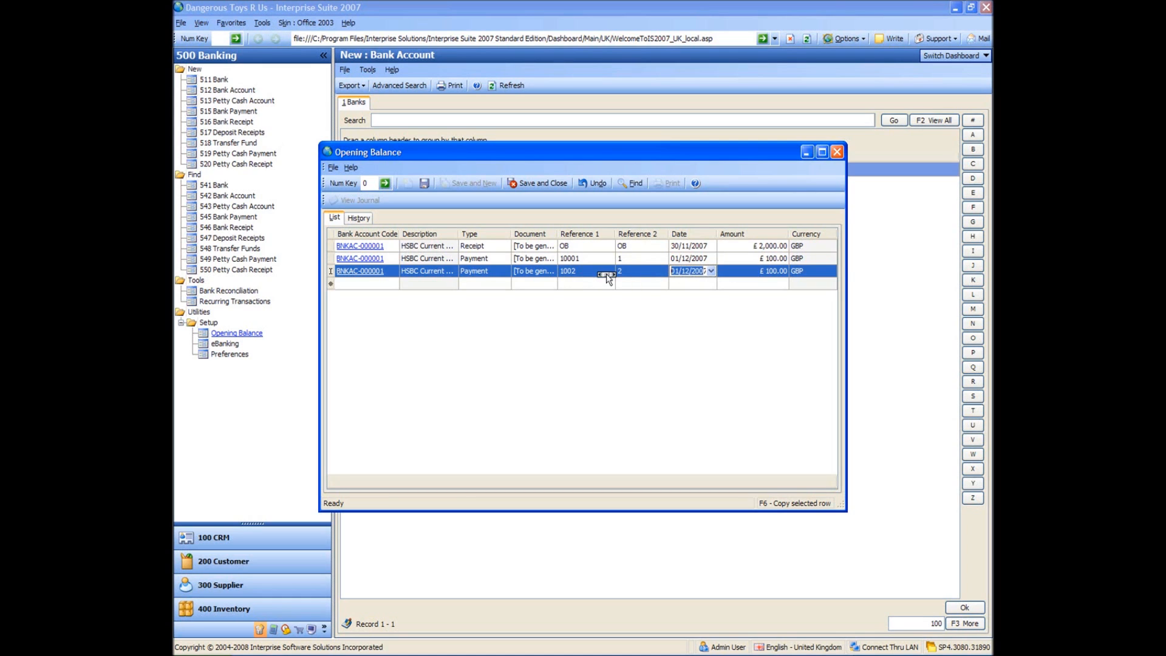
Set the copied payment's date to 08/12/2007 and its amount to £200.
left_click(712, 271)
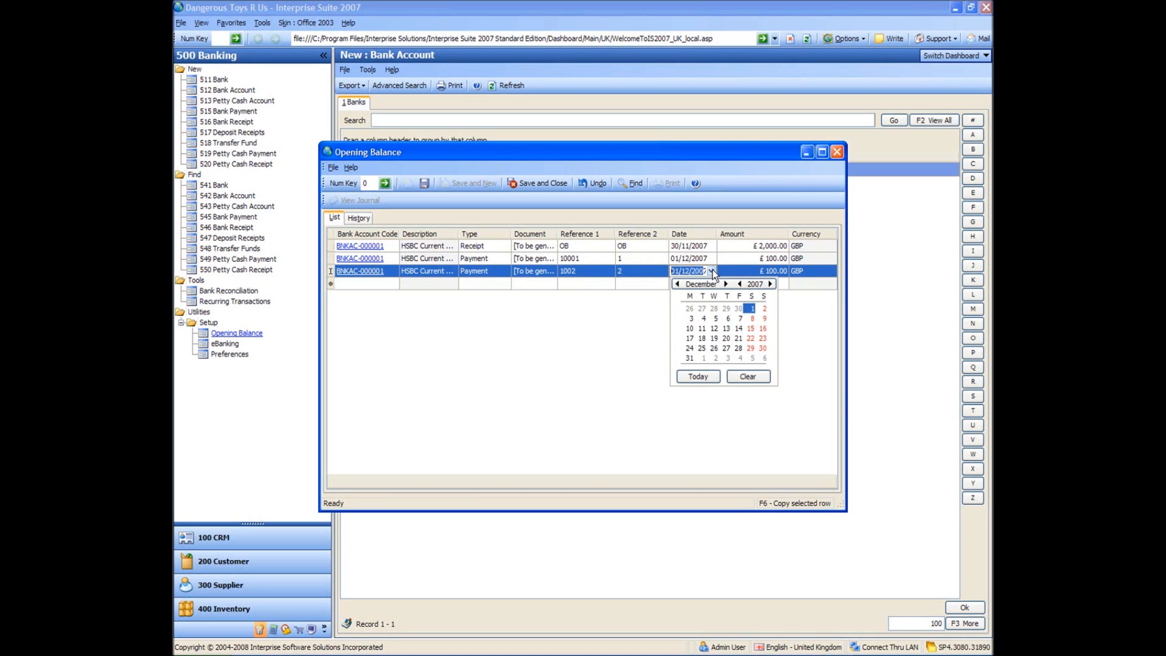
left_click(751, 319)
left_click(755, 271)
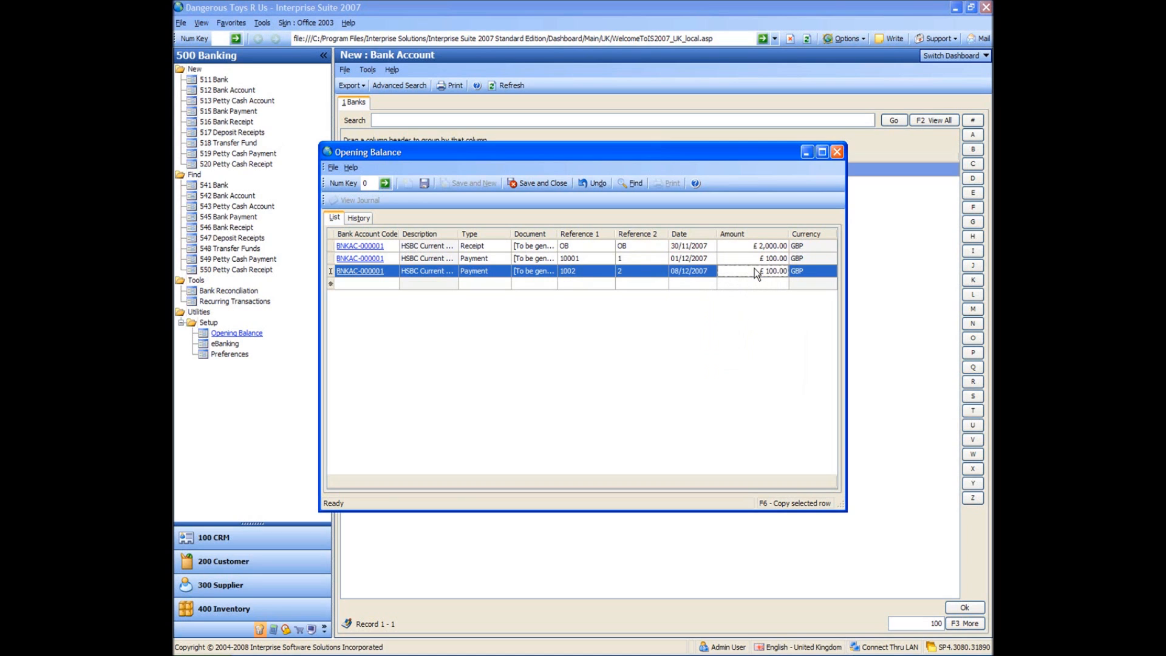
type("200")
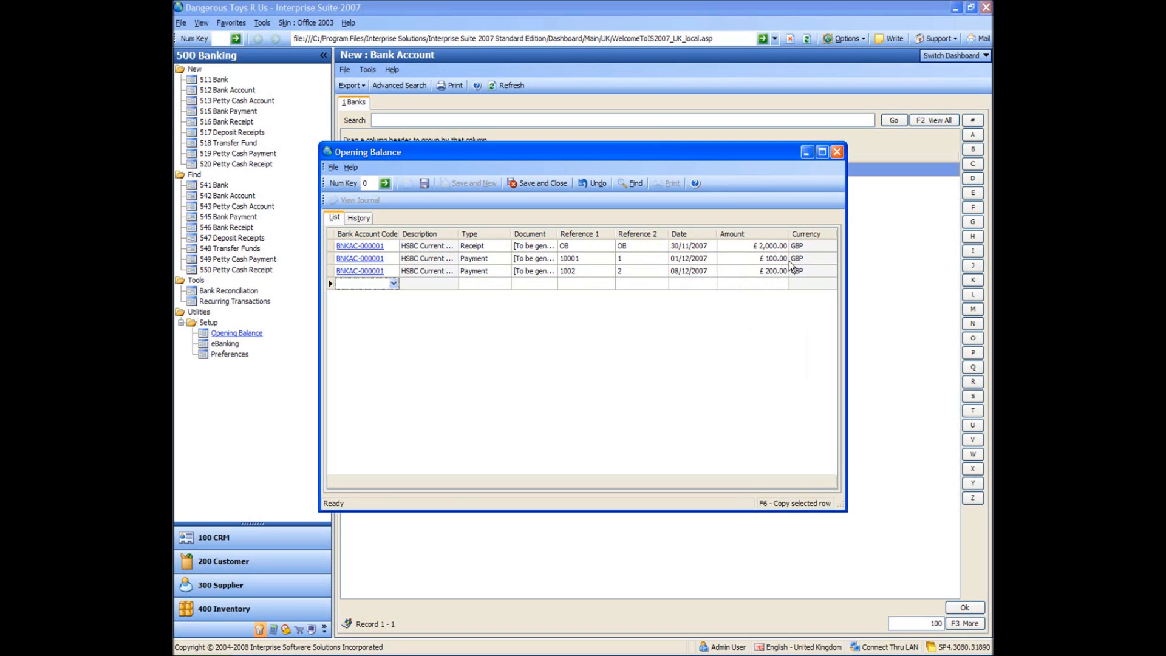
Add a new opening balance row for the HSBC Euro Current Account.
left_click(391, 284)
left_click(394, 283)
left_click(357, 344)
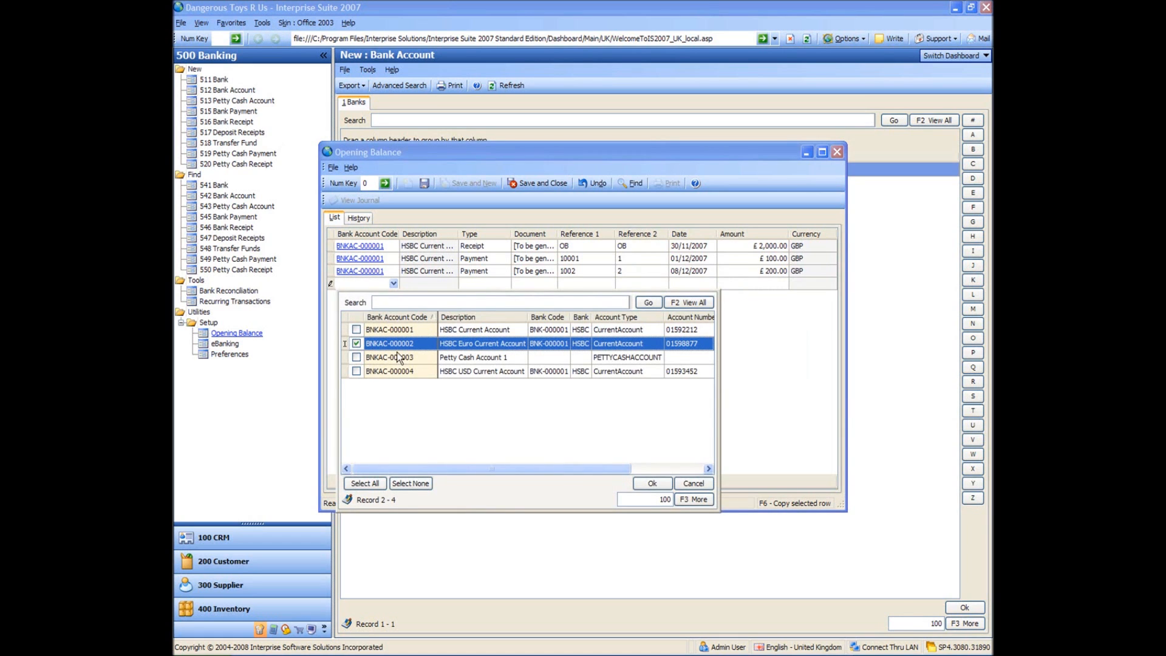
key("Return")
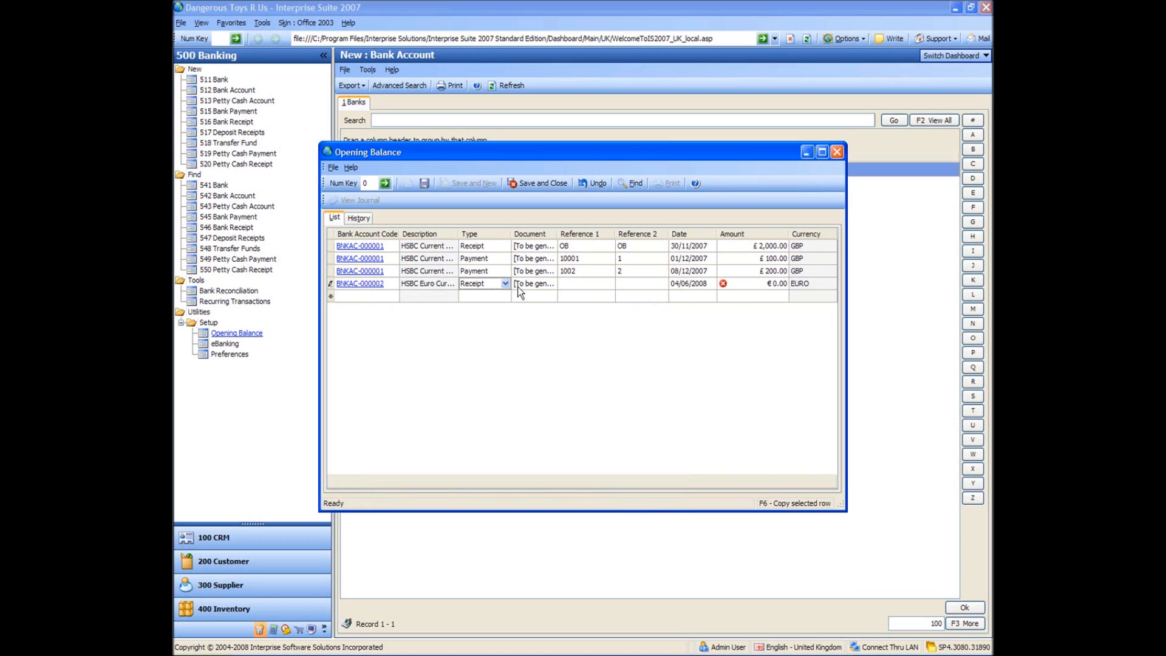
Enter OB as both Reference 1 and Reference 2 of the Euro account receipt.
left_click(587, 284)
type("OB")
key("Tab")
type("OB")
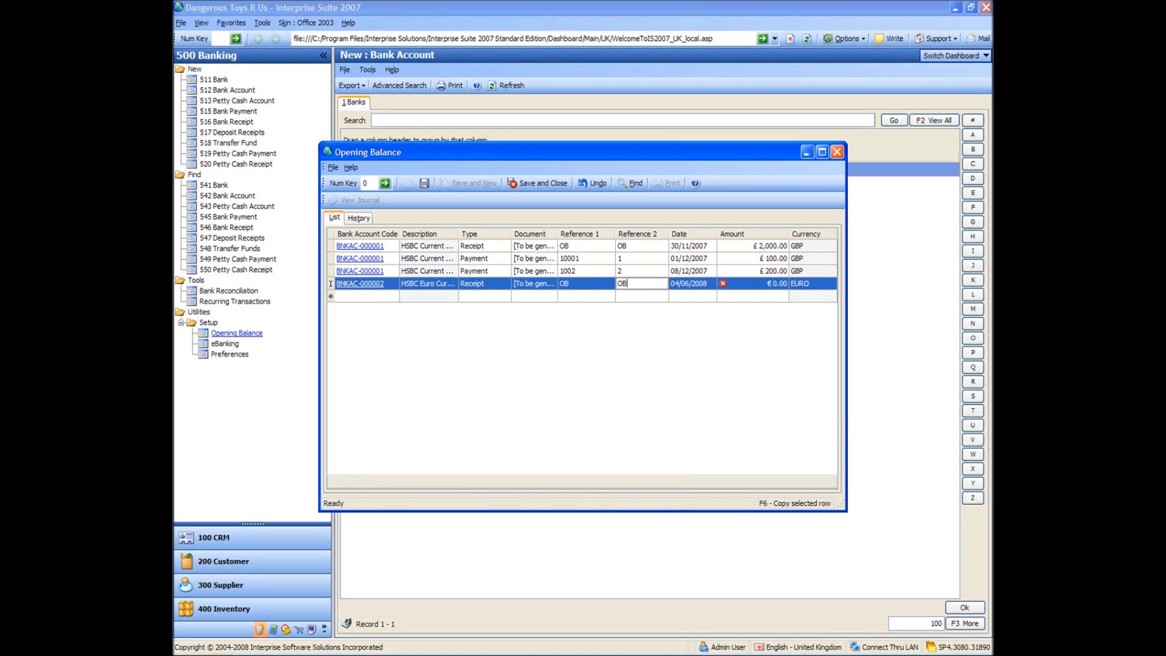
key("Tab")
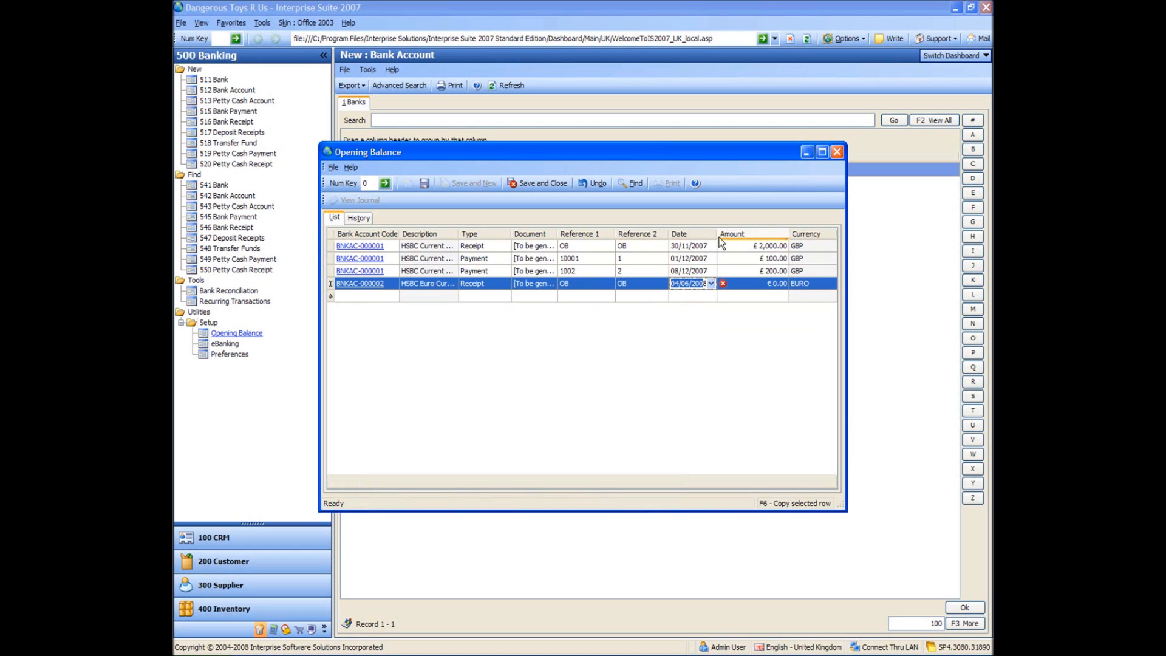
Date the Euro account receipt 30/11/2007 and set its amount to €1,000.
left_click(712, 284)
left_click(676, 296)
left_click(676, 297)
left_click(676, 296)
left_click(676, 296)
left_click(676, 297)
left_click(676, 296)
left_click(677, 296)
left_click(738, 361)
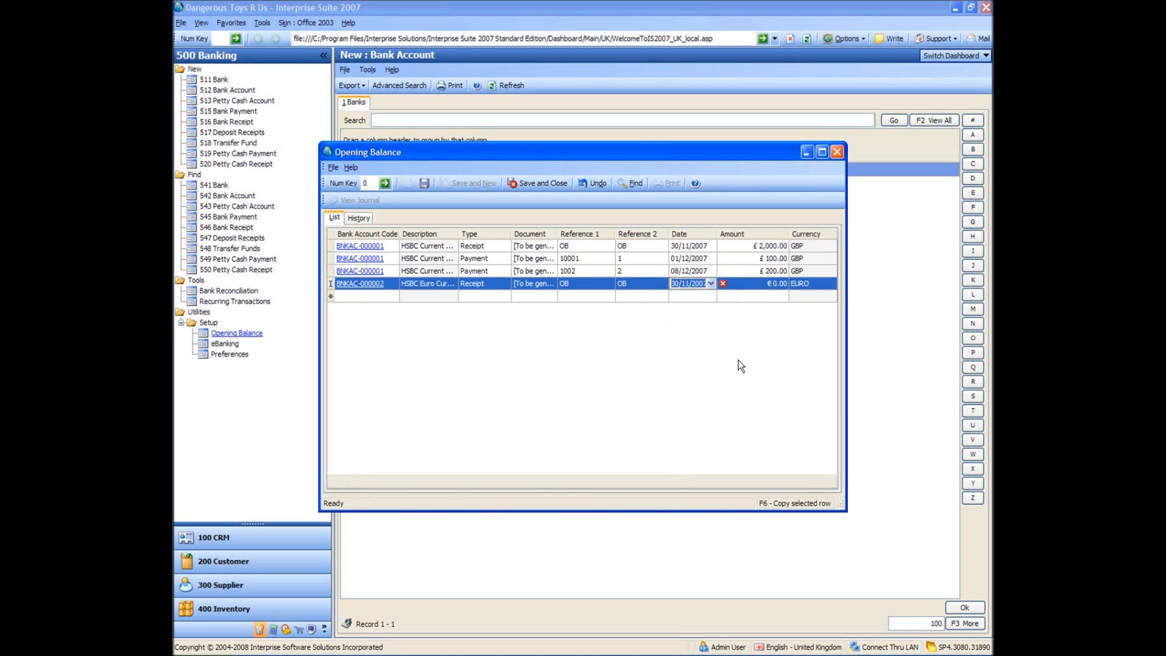
left_click(748, 284)
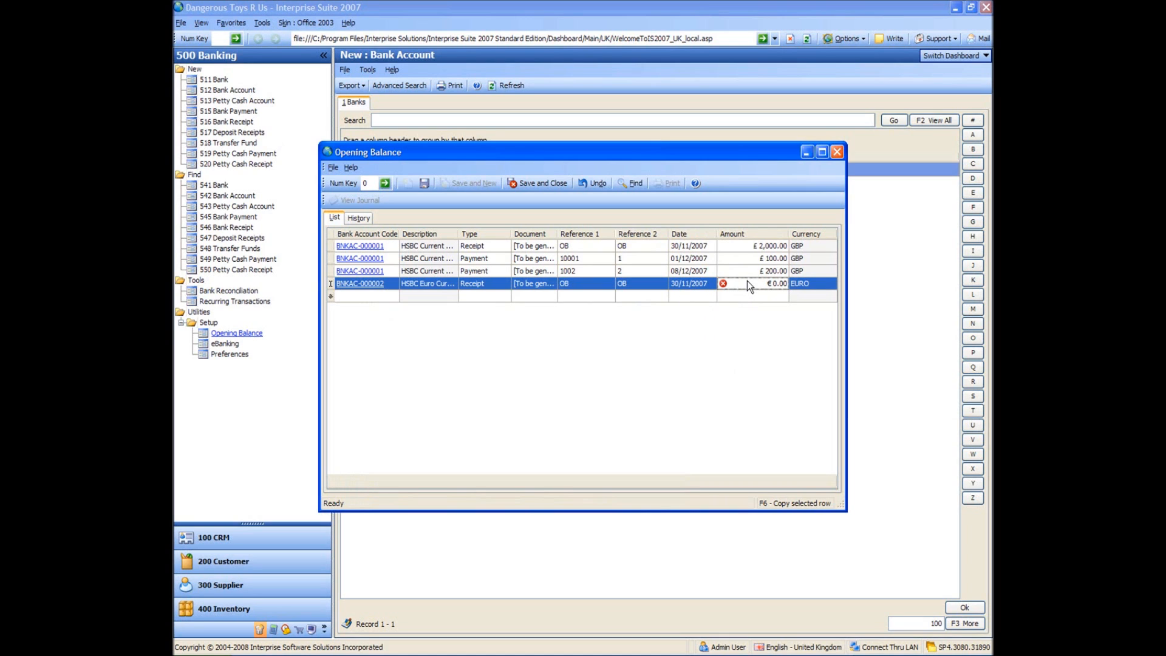
type("1000")
key("Return")
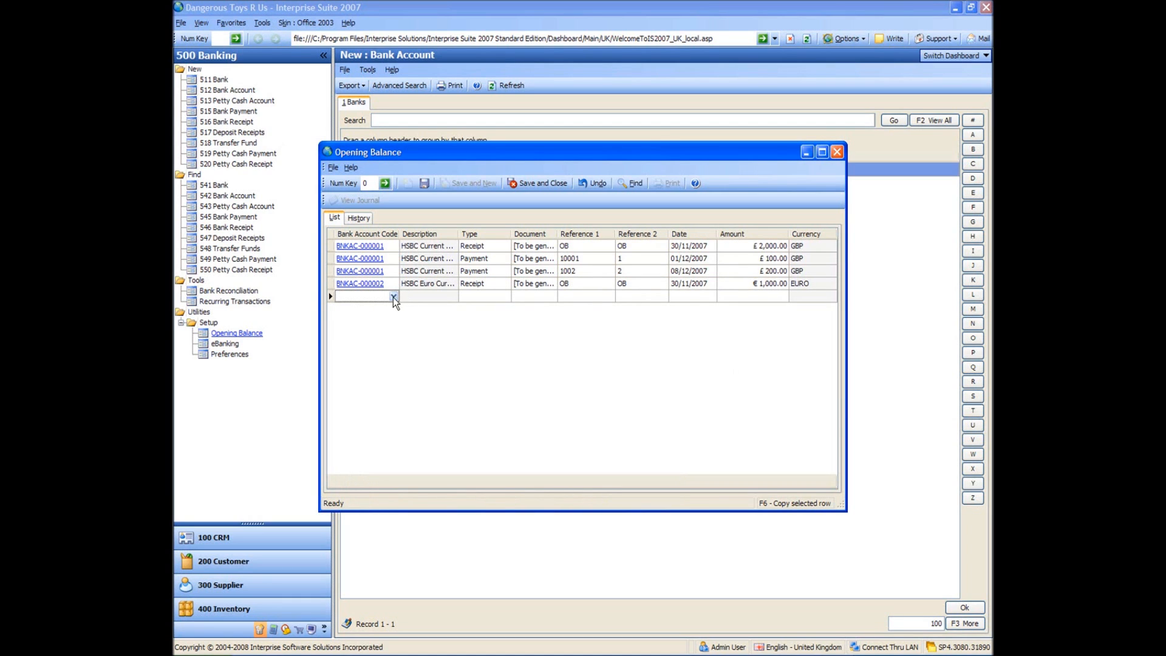
Duplicate the Euro account receipt row and change the copy's type to Payment.
key("Up")
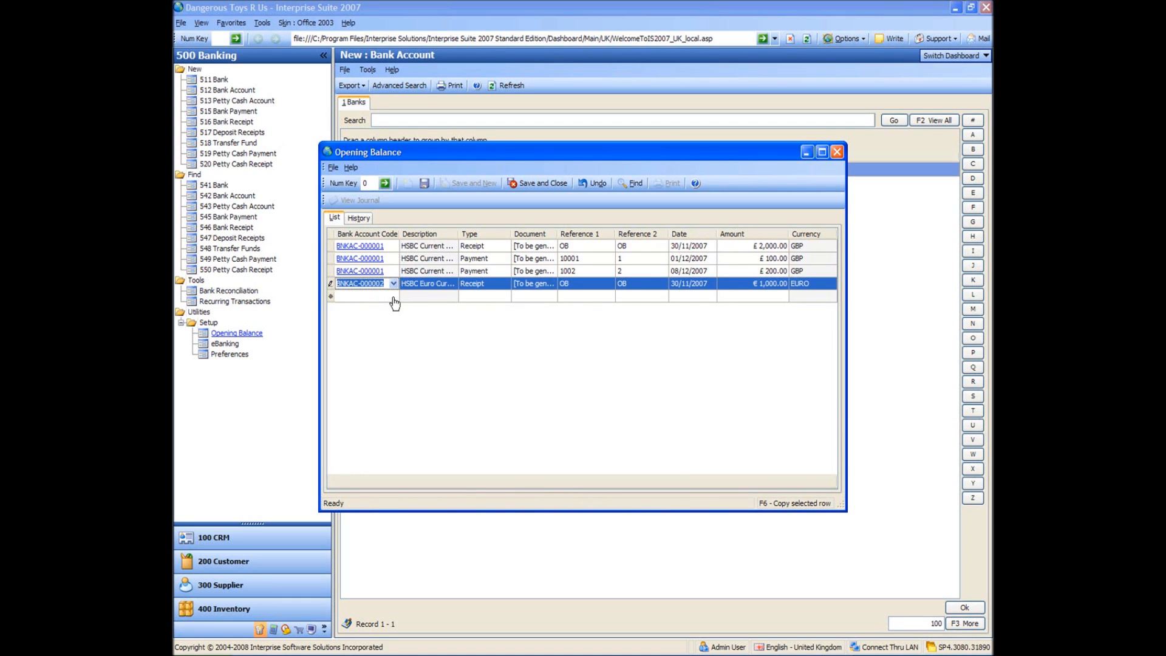
left_click(505, 296)
key("F6")
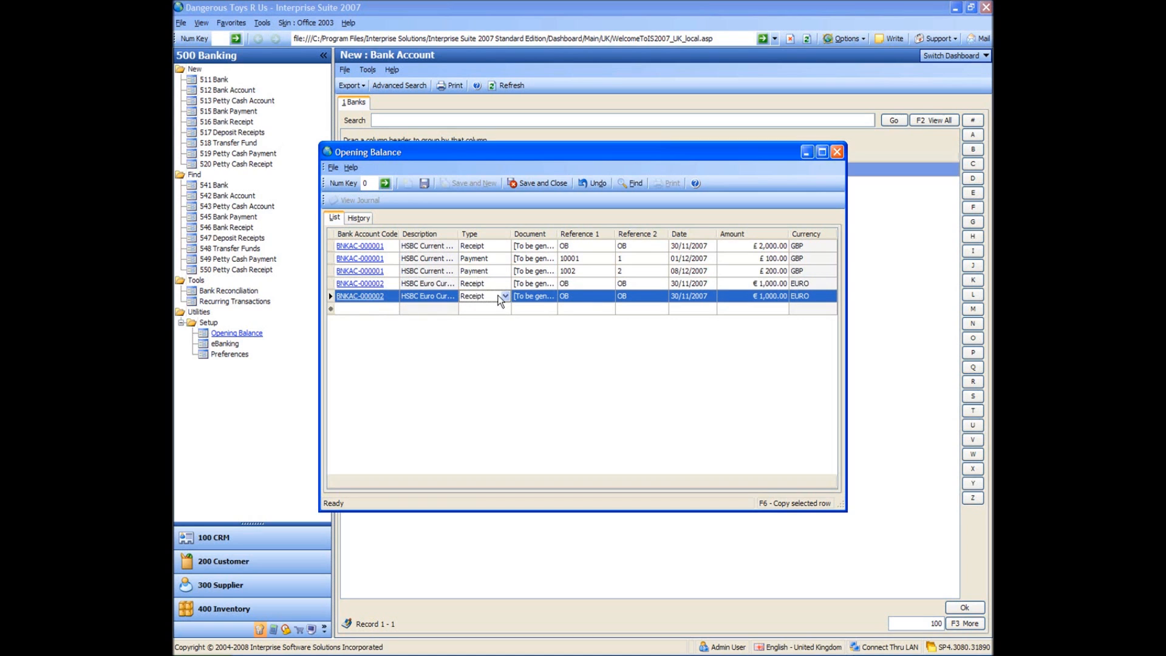
left_click(508, 296)
left_click(505, 297)
left_click(486, 317)
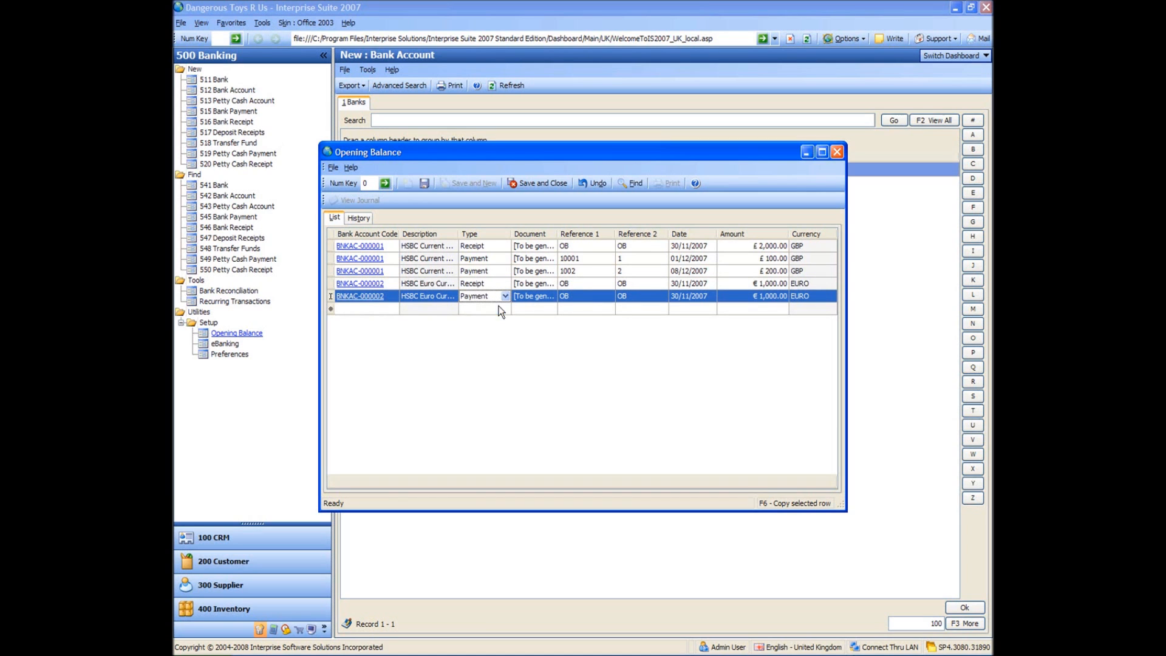
Set Reference 1 of the Euro account payment to 11003.
left_click(588, 296)
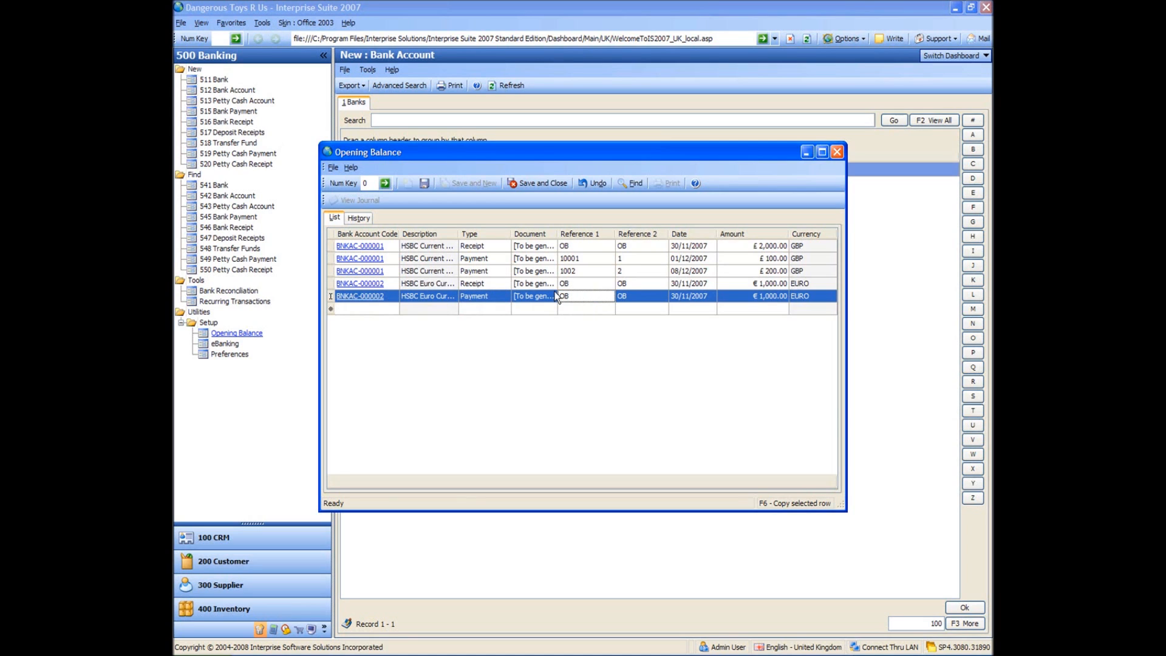
left_click(578, 296)
type("11003")
key("Tab")
key("Tab")
Date the Euro account payment 20/12/2007 and set its amount to €500.
left_click(712, 296)
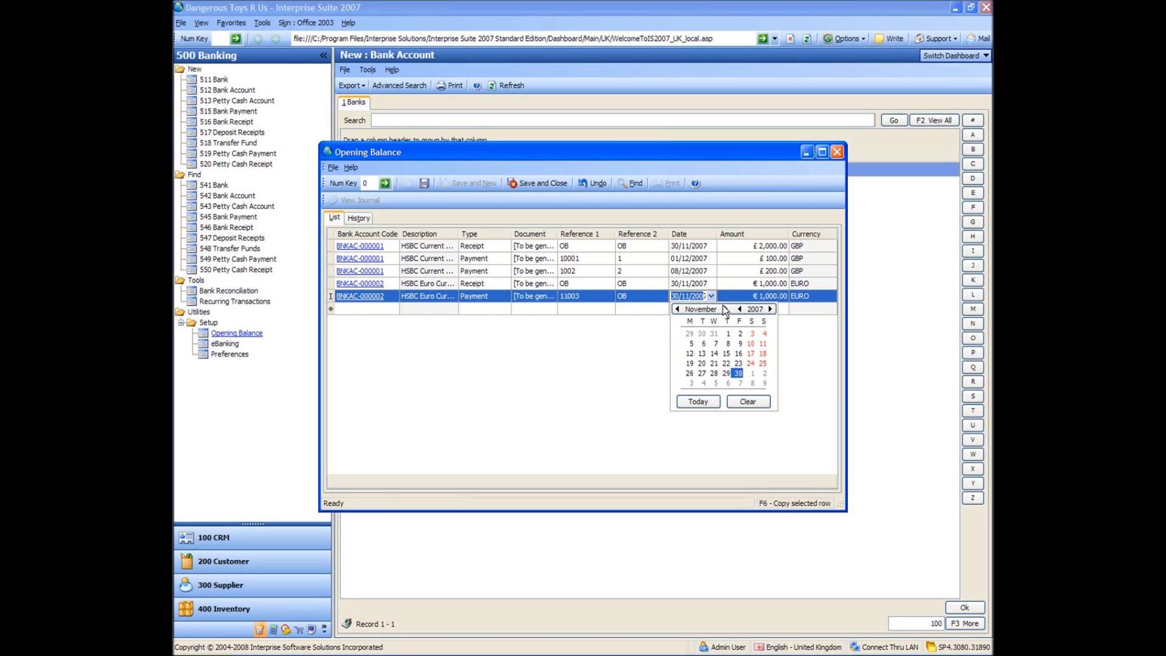
left_click(725, 309)
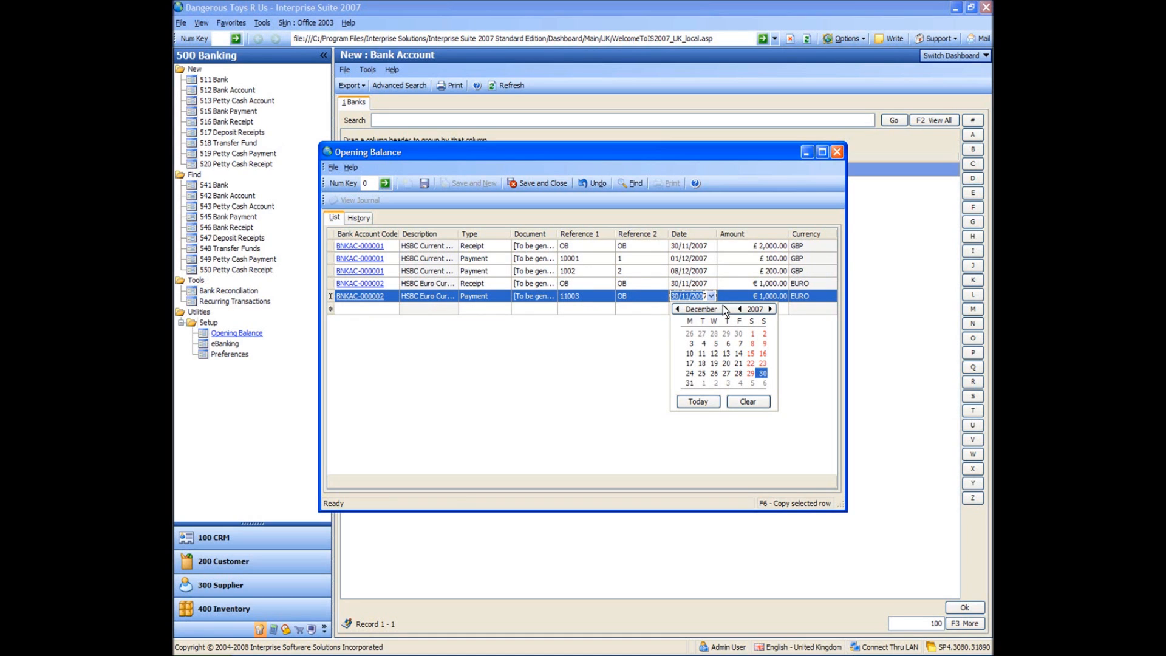
left_click(727, 364)
left_click(755, 300)
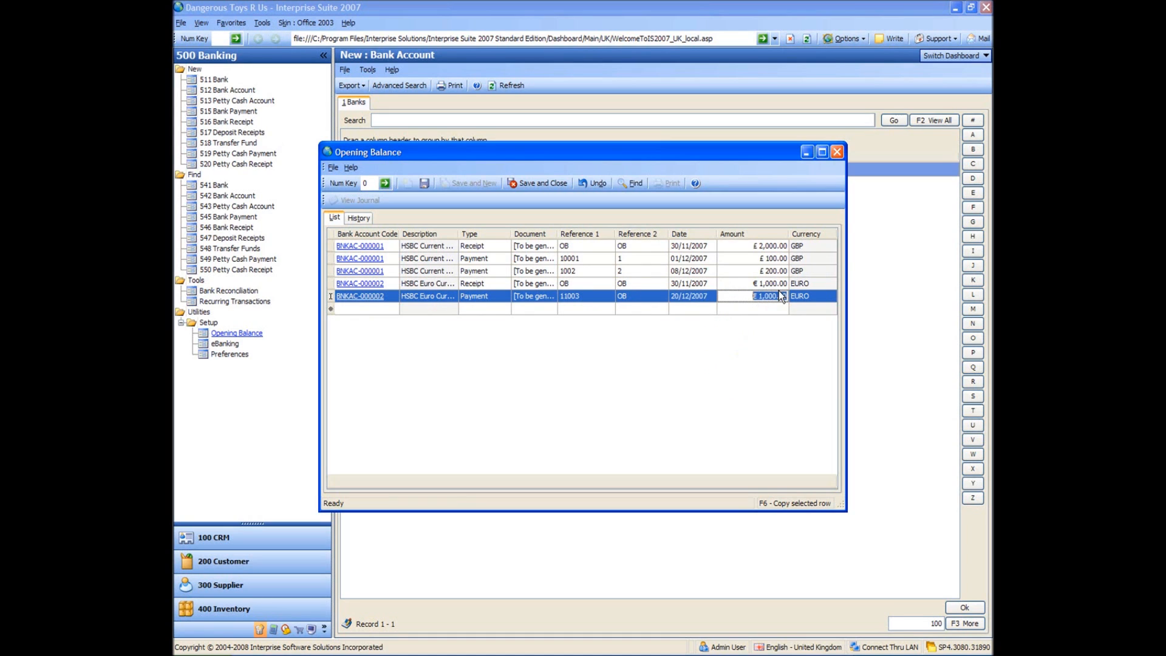
type("500")
key("Return")
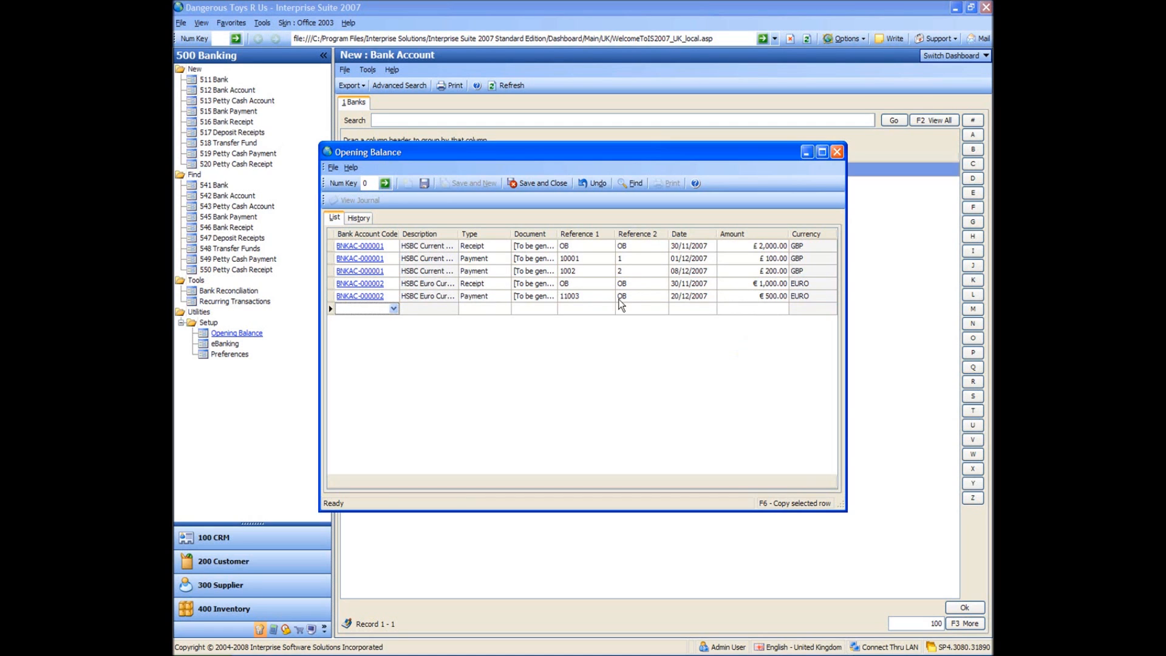
Add a new opening balance row for the HSBC USD Current Account.
left_click(393, 311)
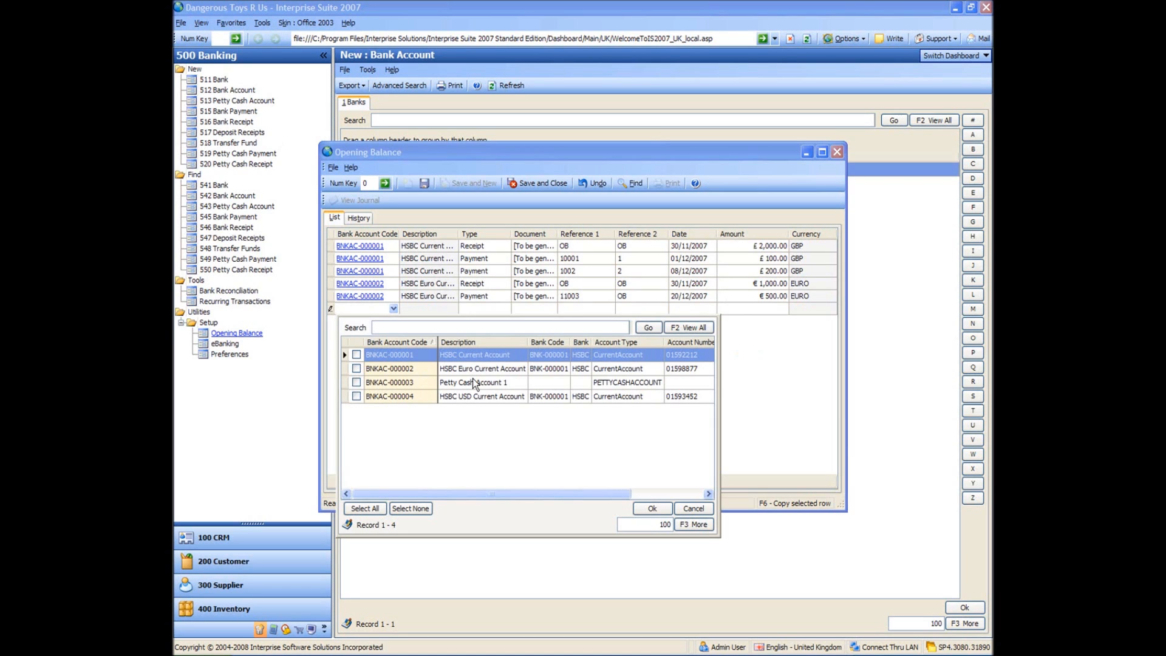
left_click(390, 398)
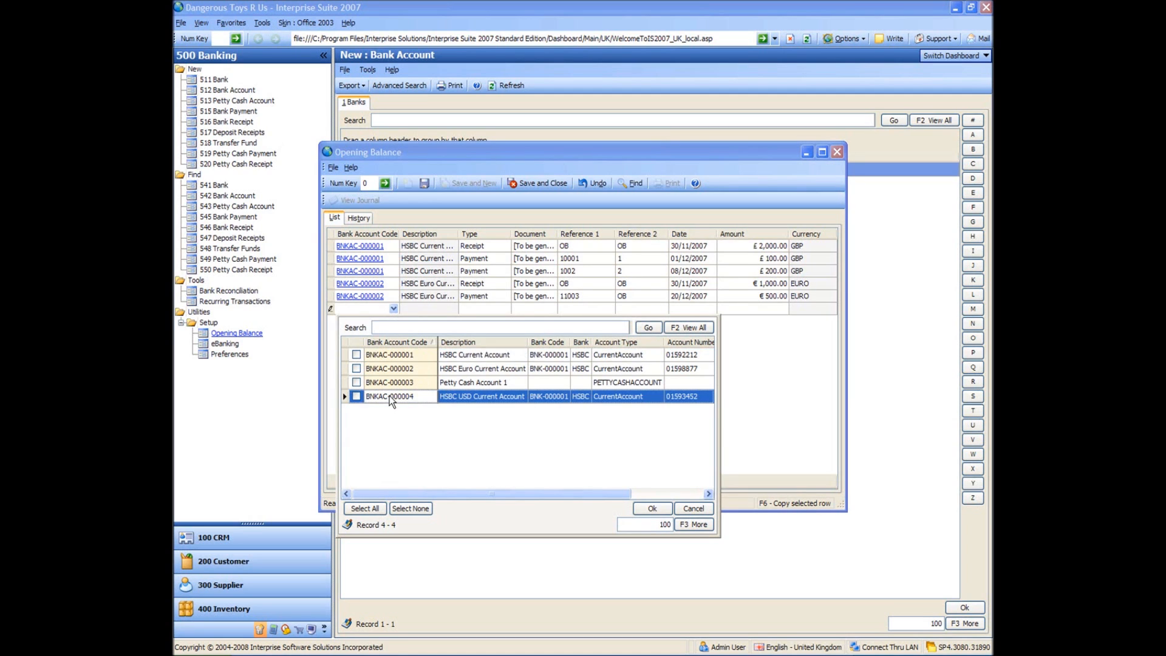
left_click(358, 397)
double_click(395, 396)
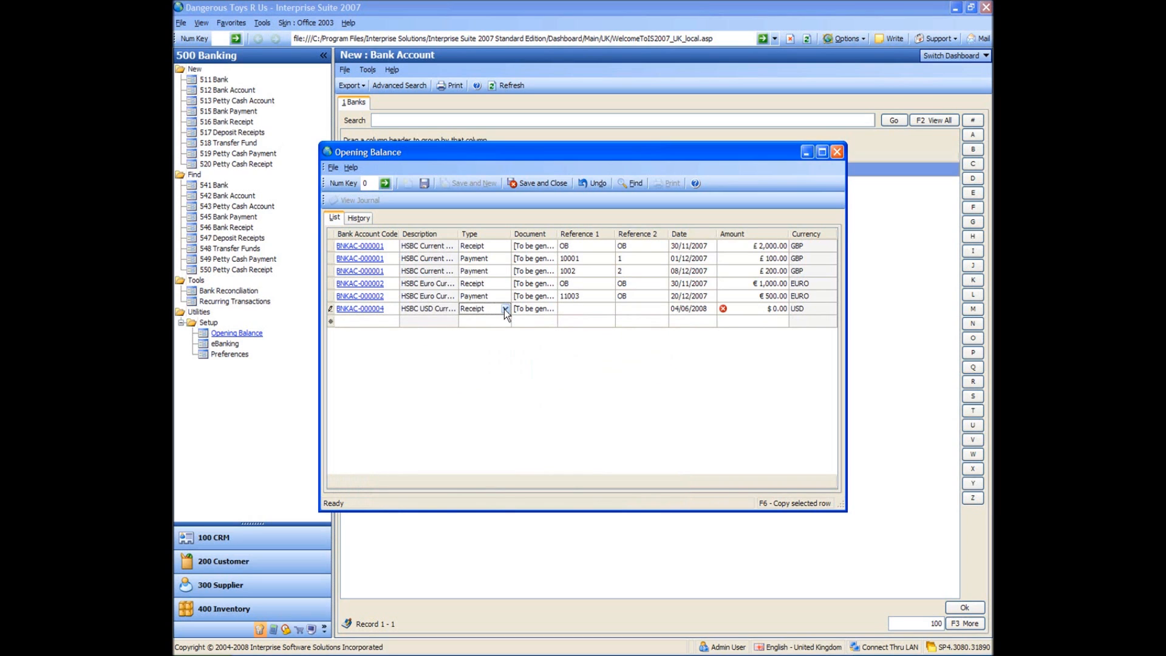
Enter OB as both Reference 1 and Reference 2 of the USD account receipt.
left_click(582, 310)
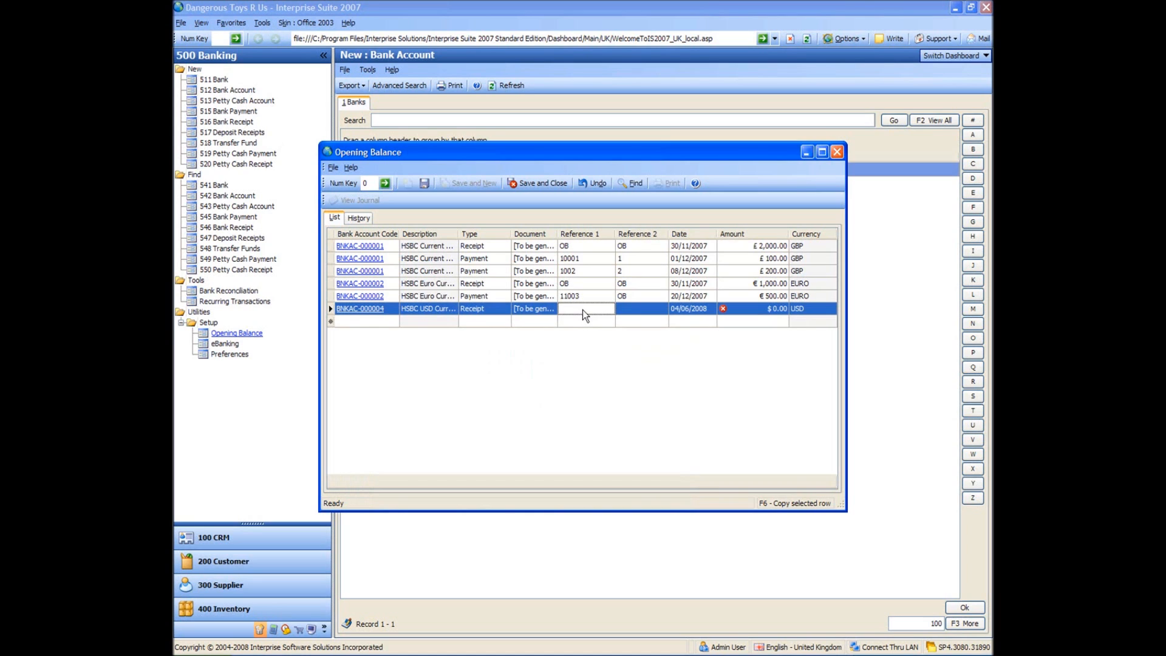
type("OB")
key("Tab")
type("OB")
key("Tab")
Date the USD account receipt 30/11/2007 and set its amount to $1,000.
left_click(712, 309)
left_click(677, 322)
left_click(676, 322)
left_click(677, 322)
left_click(677, 322)
left_click(677, 322)
left_click(677, 322)
left_click(677, 322)
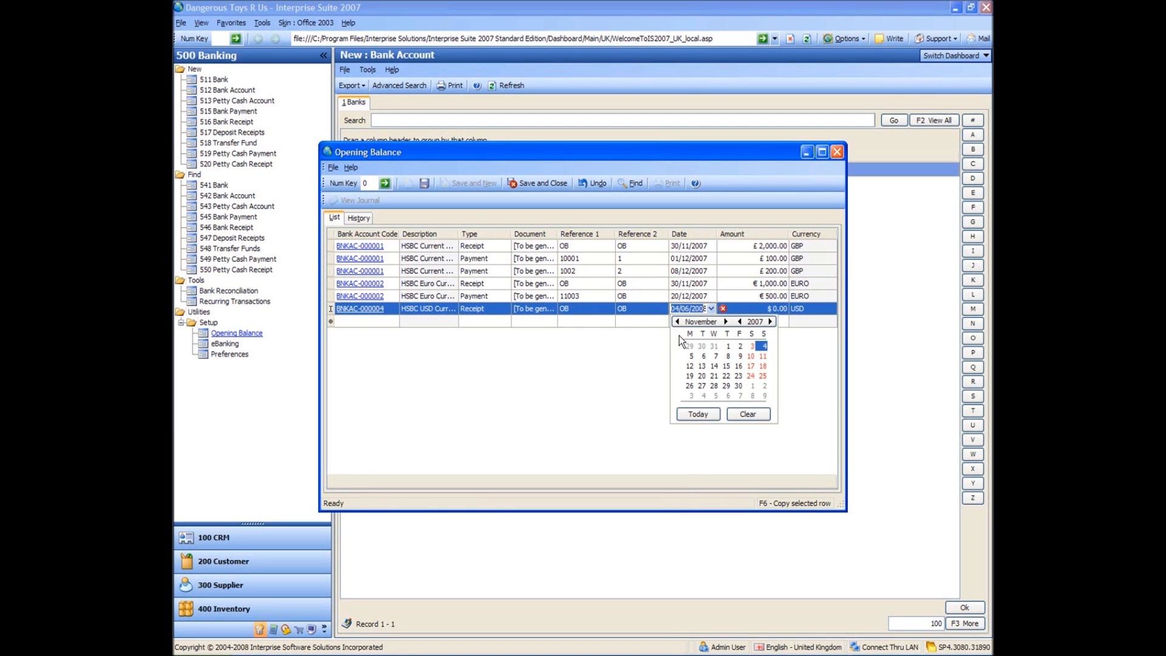
left_click(739, 385)
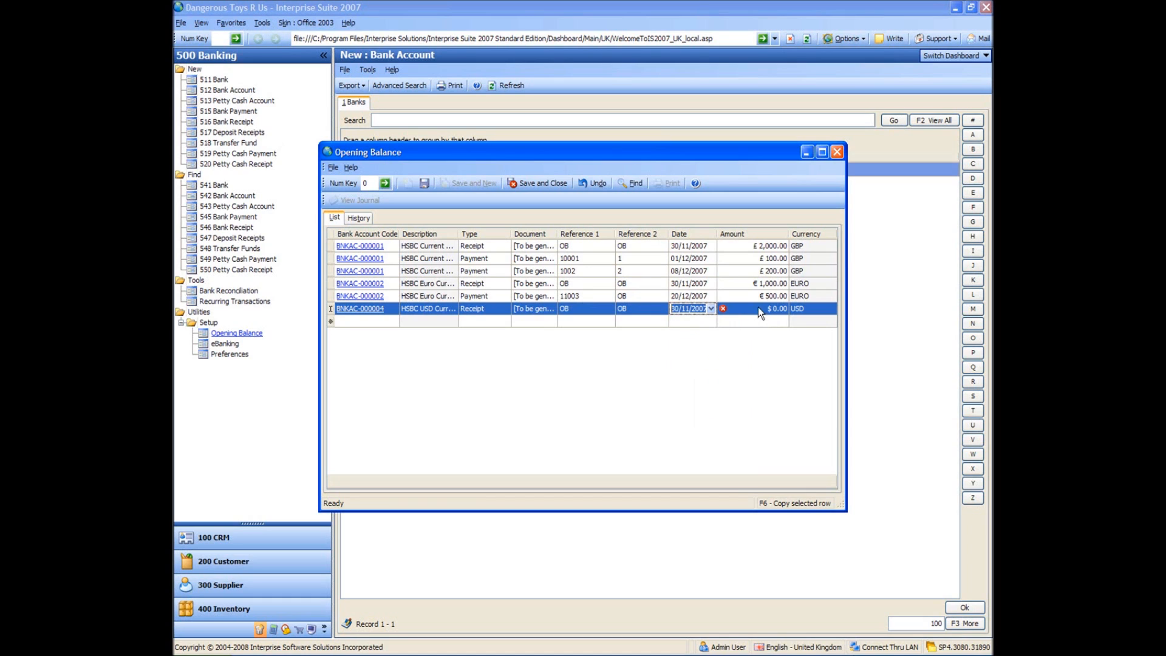
left_click(759, 308)
type("1000")
key("Return")
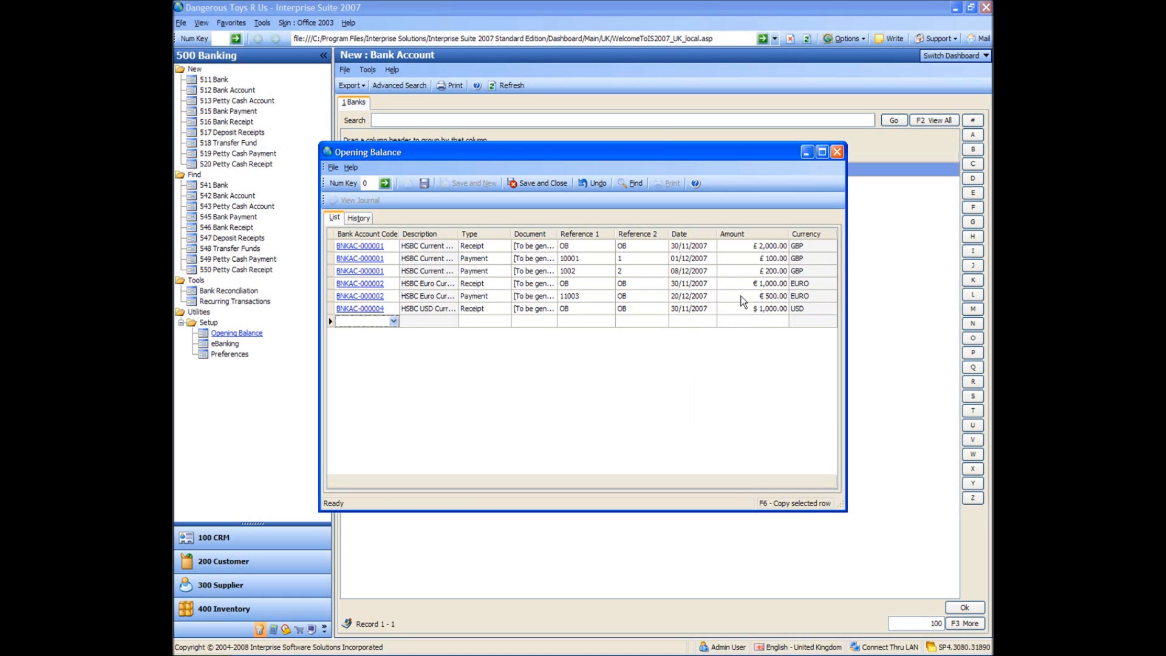
Add a second row for the HSBC USD Current Account and set its type to Payment.
left_click(393, 324)
left_click(394, 323)
left_click(371, 409)
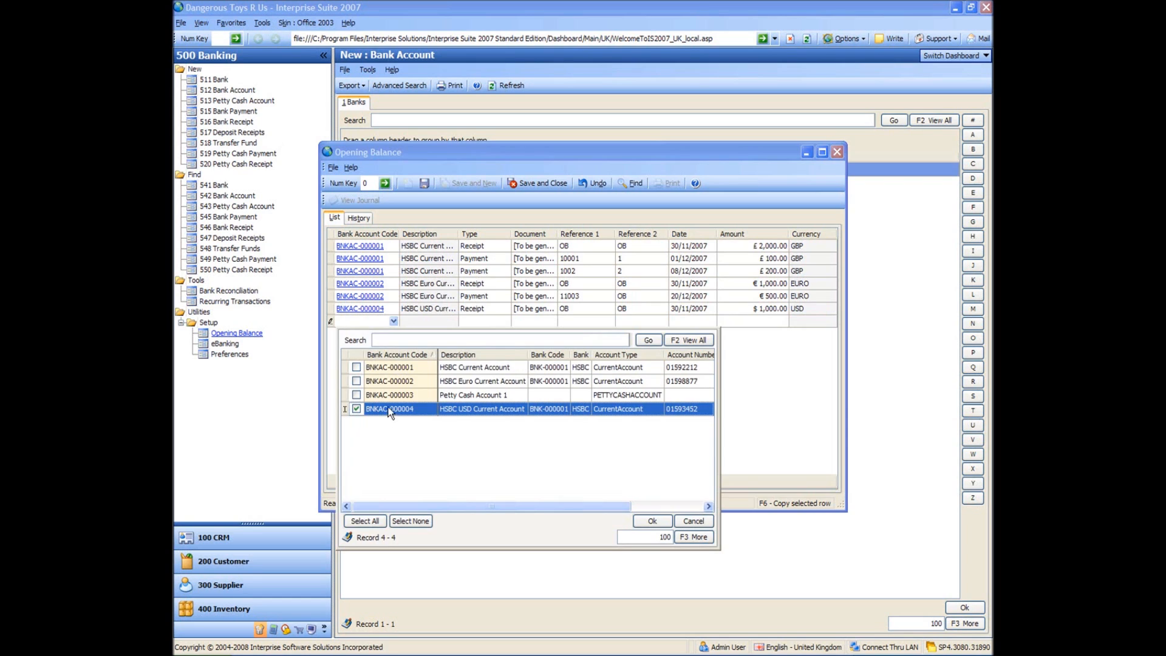
double_click(390, 408)
left_click(505, 322)
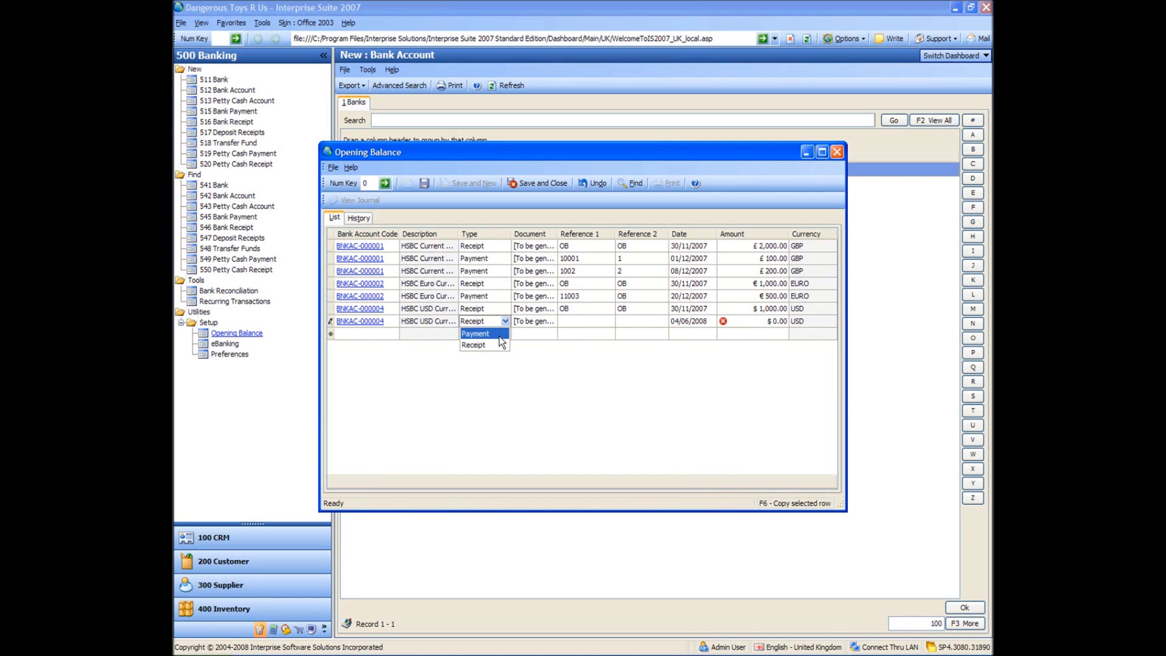
left_click(500, 336)
Enter 19007 as Reference 1 of the USD account payment, leaving Reference 2 blank.
left_click(588, 324)
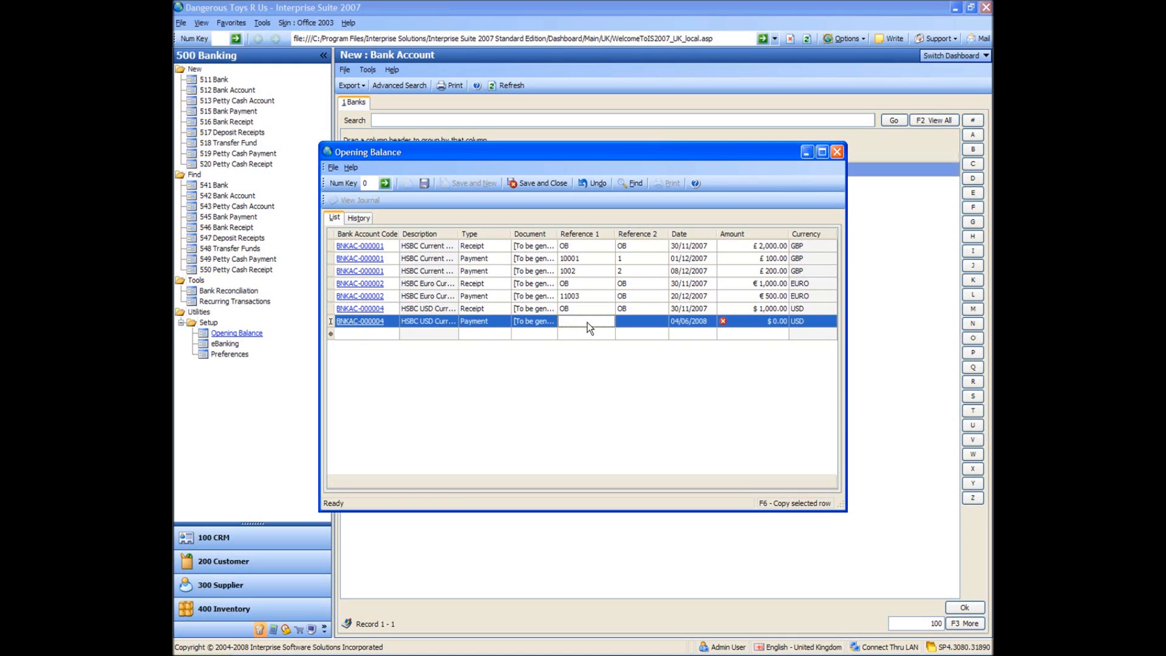
type("19007")
key("Tab")
key("Tab")
Date the USD account payment 14/12/2007 and set its amount to $800.
left_click(712, 321)
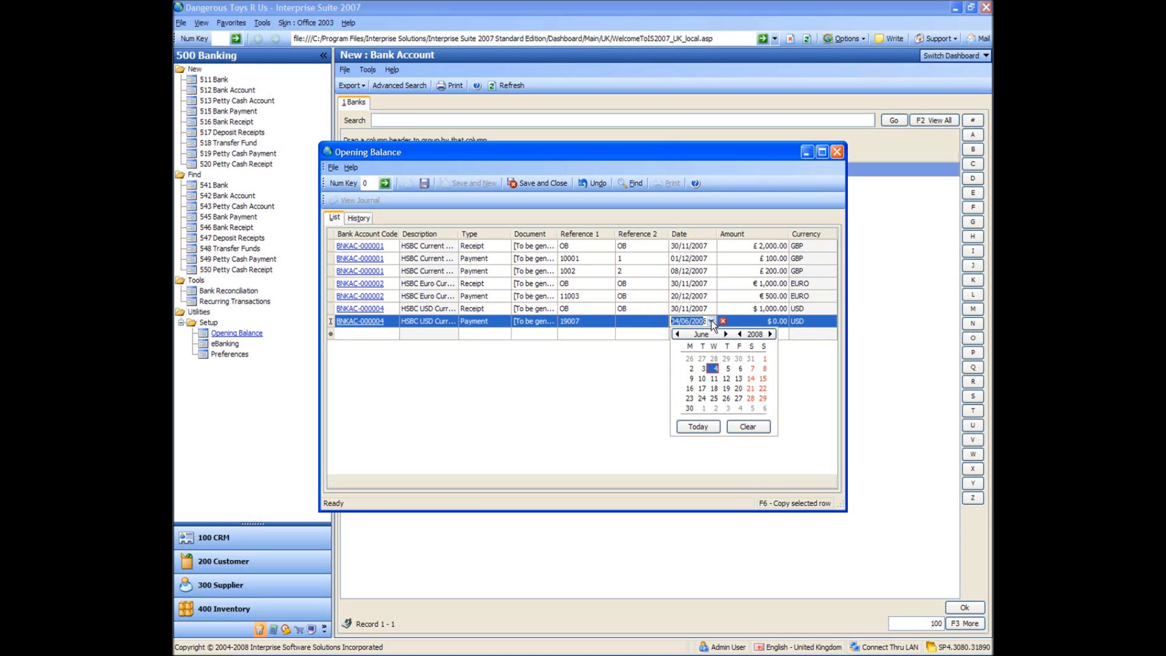
left_click(676, 334)
left_click(677, 334)
left_click(677, 334)
left_click(677, 334)
left_click(677, 334)
left_click(677, 334)
left_click(739, 379)
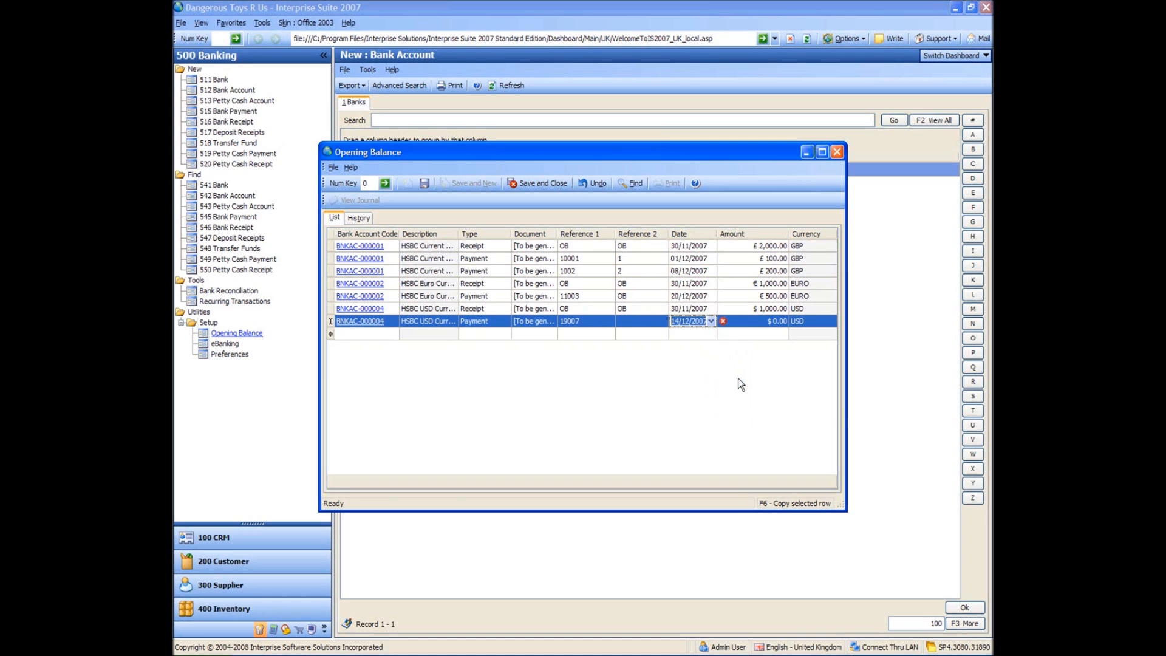
left_click(768, 317)
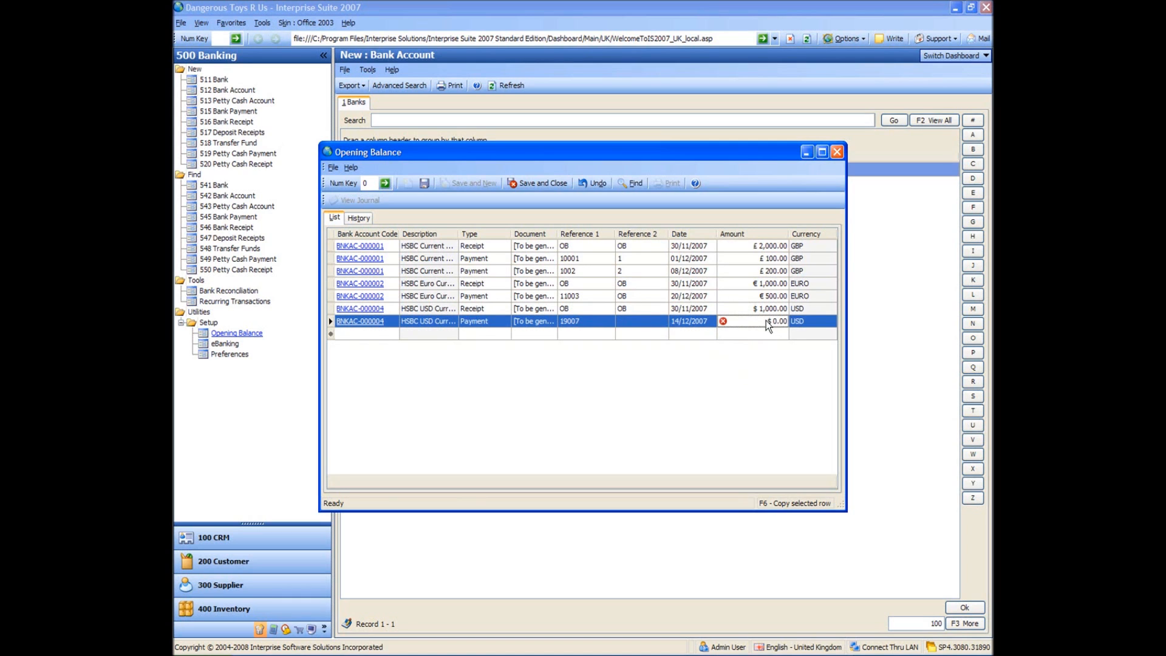
type("500")
key("Return")
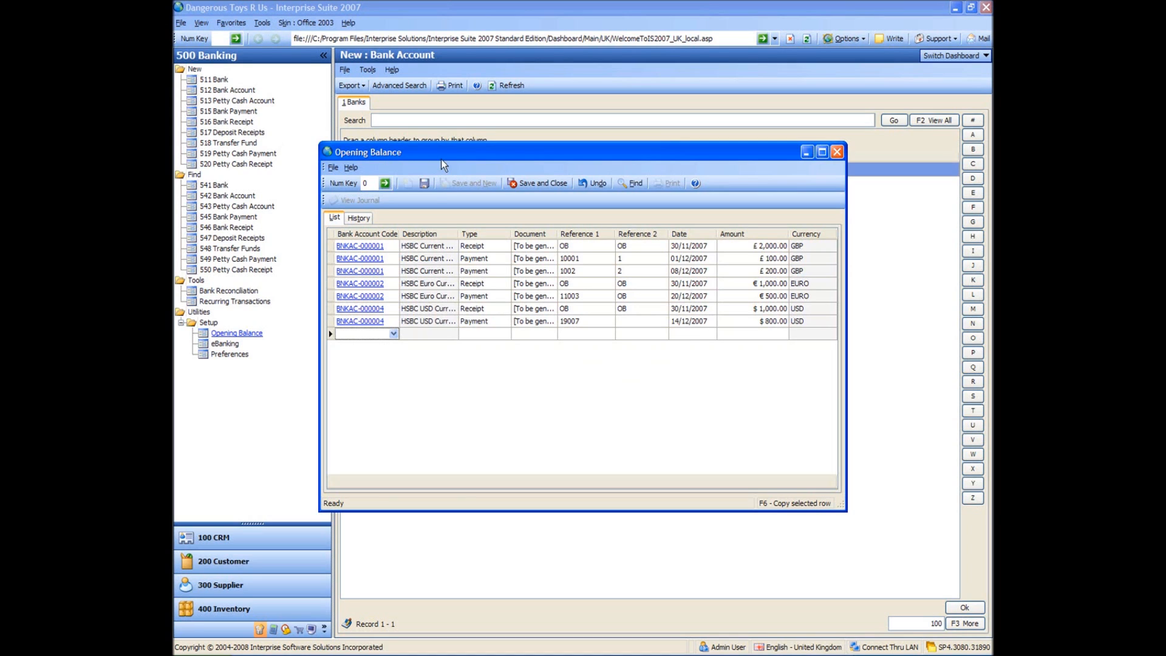
Save the opening balance entries and view them in the opening balance history.
left_click(424, 184)
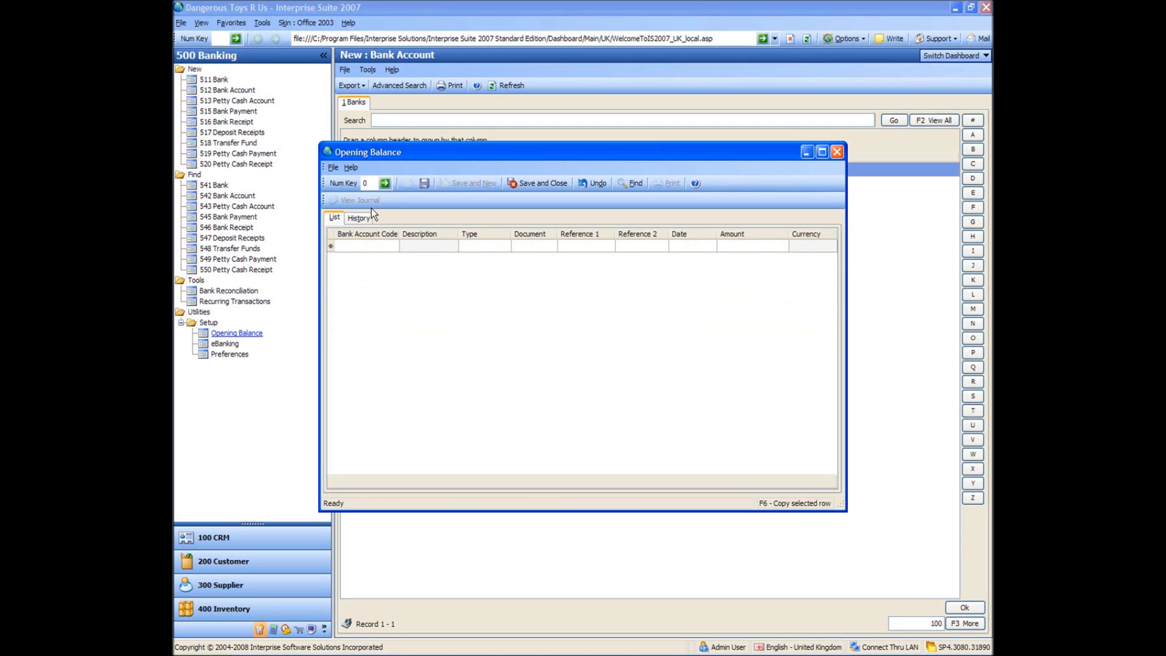
left_click(359, 217)
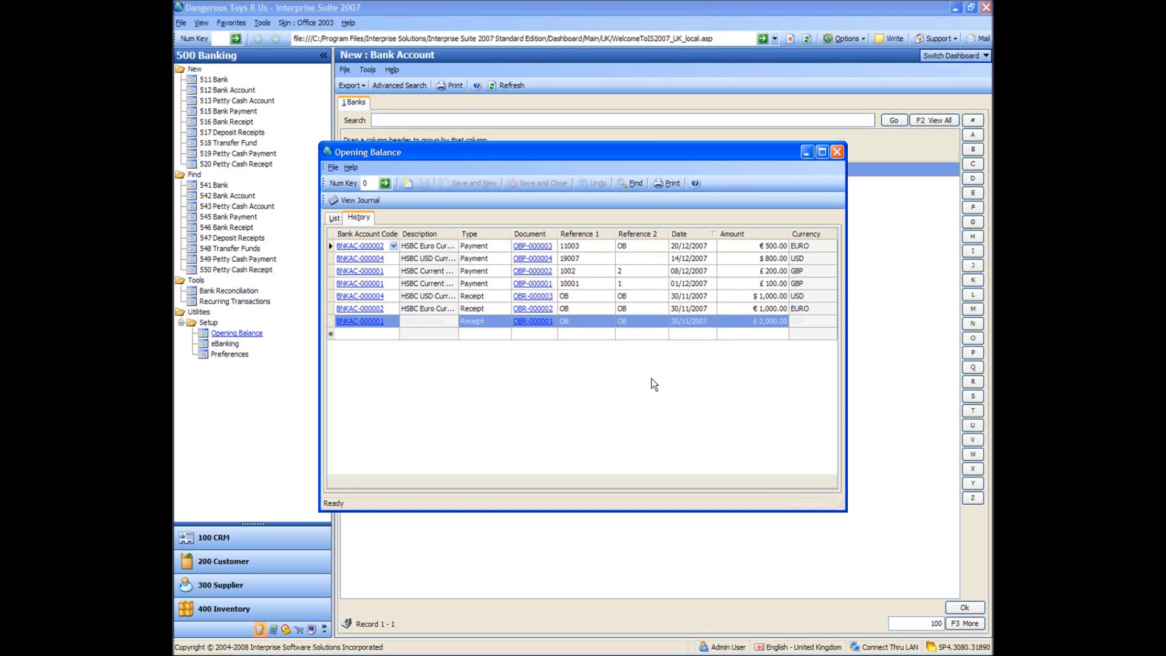
Close the opening balance window and open the eBanking setup of the HSBC Current Account in GBP.
left_click(836, 155)
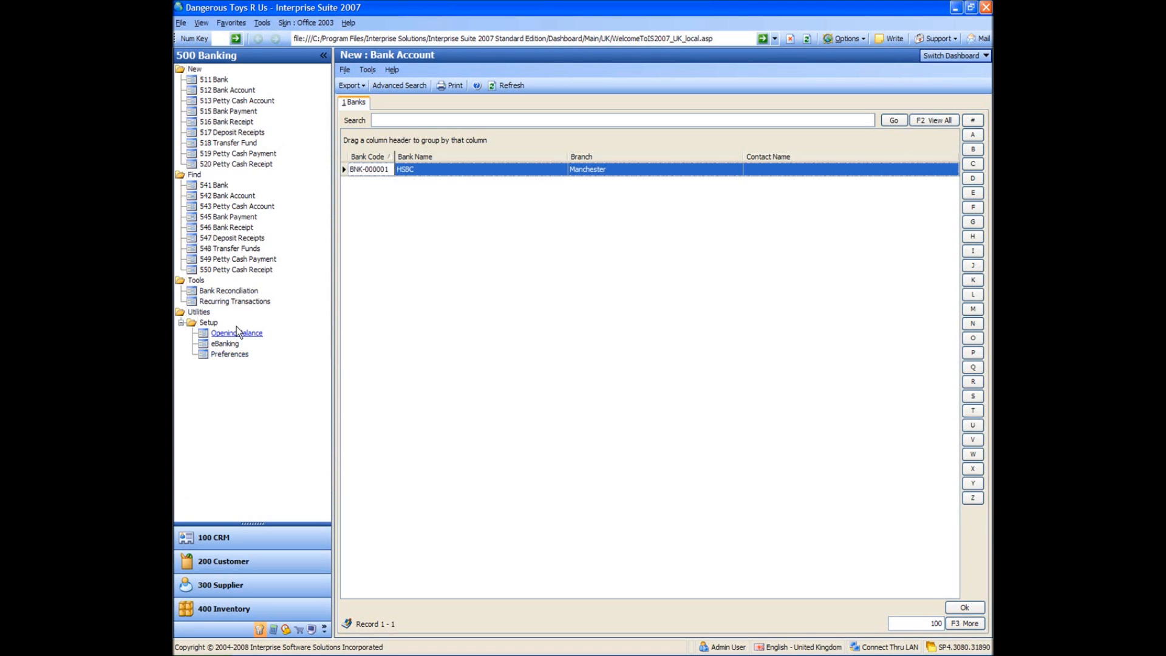
left_click(226, 346)
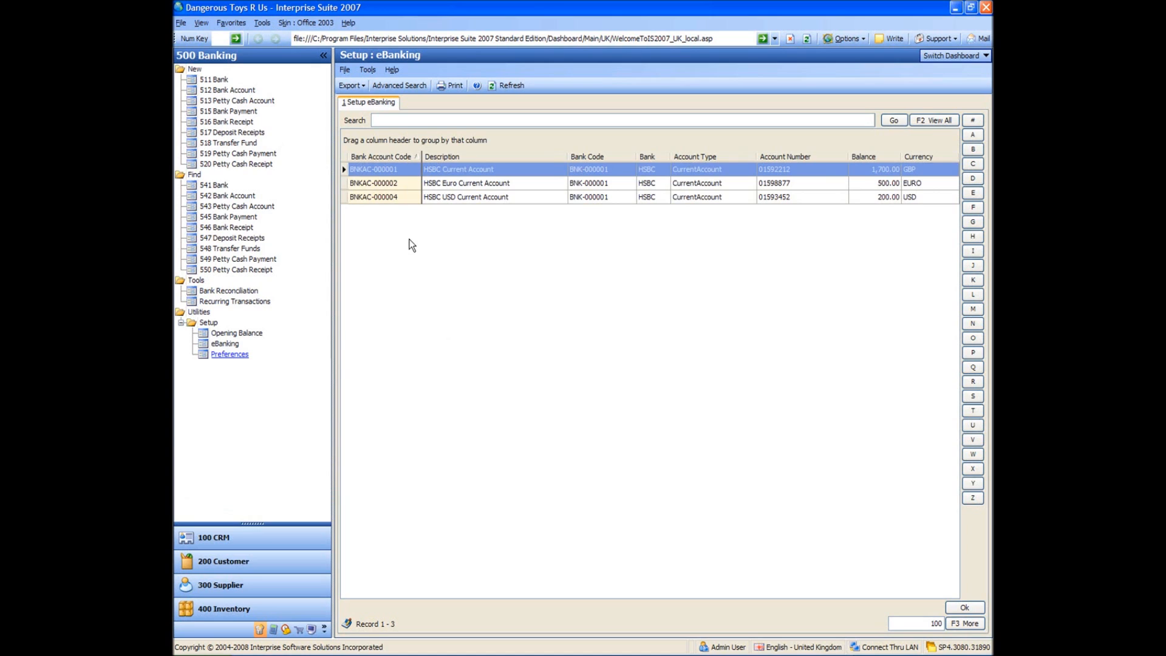
double_click(389, 171)
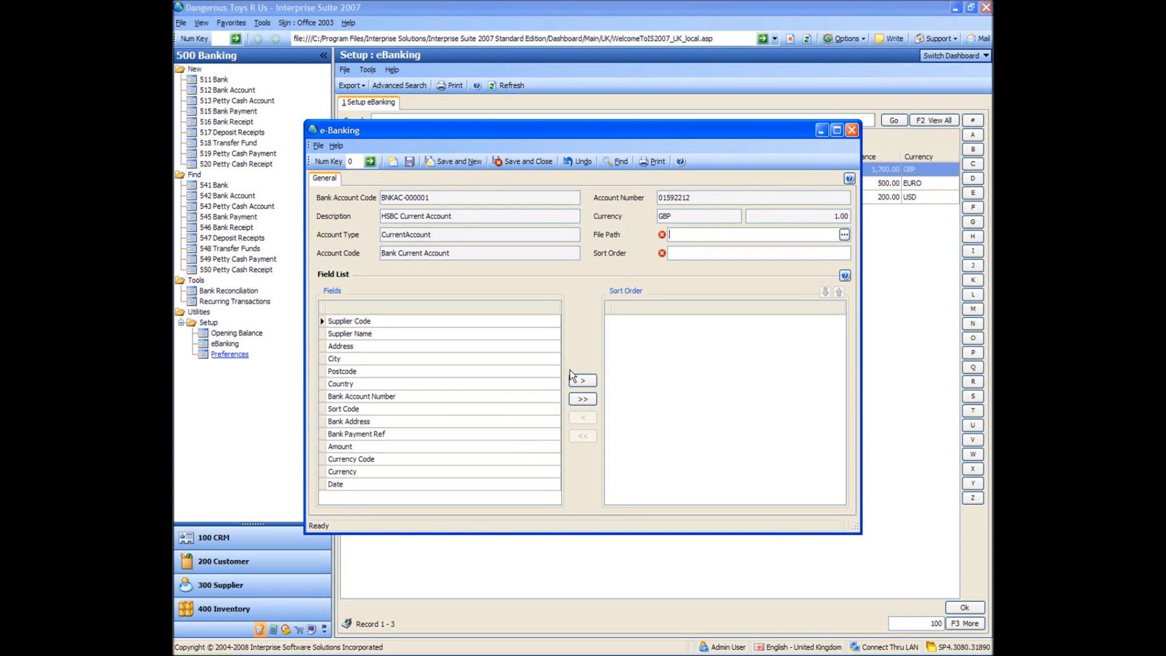
Set the e-Banking file path to the existing bank.txt on Local Disk (C:), agreeing to replace it.
left_click(844, 234)
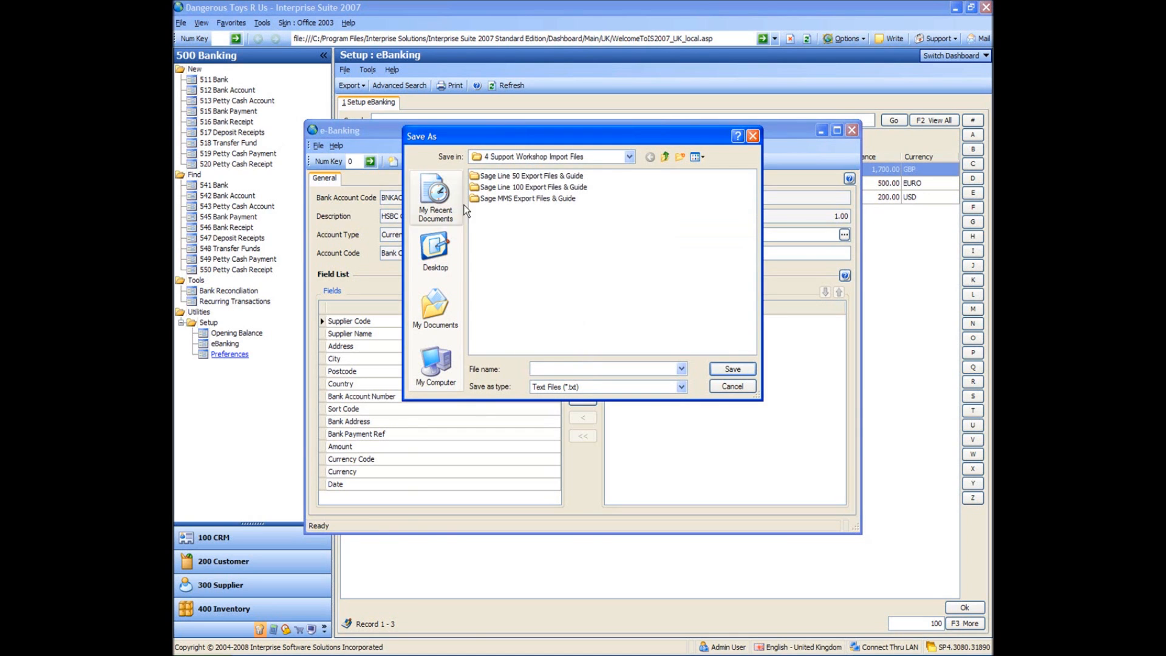
left_click(629, 158)
left_click(628, 159)
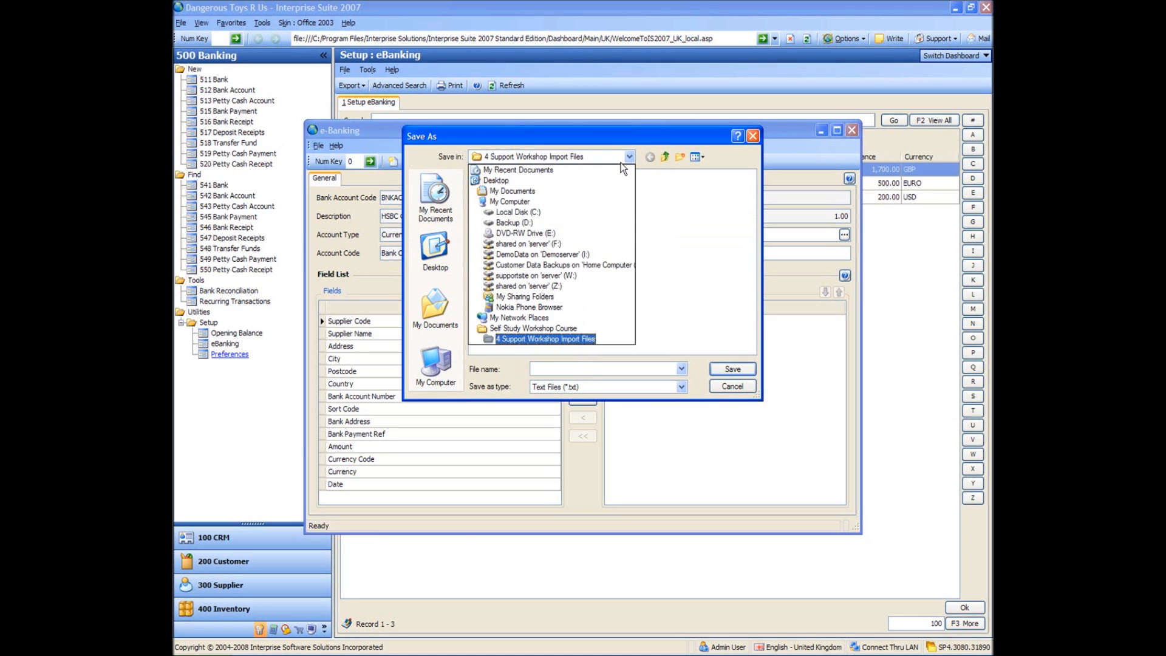
left_click(519, 212)
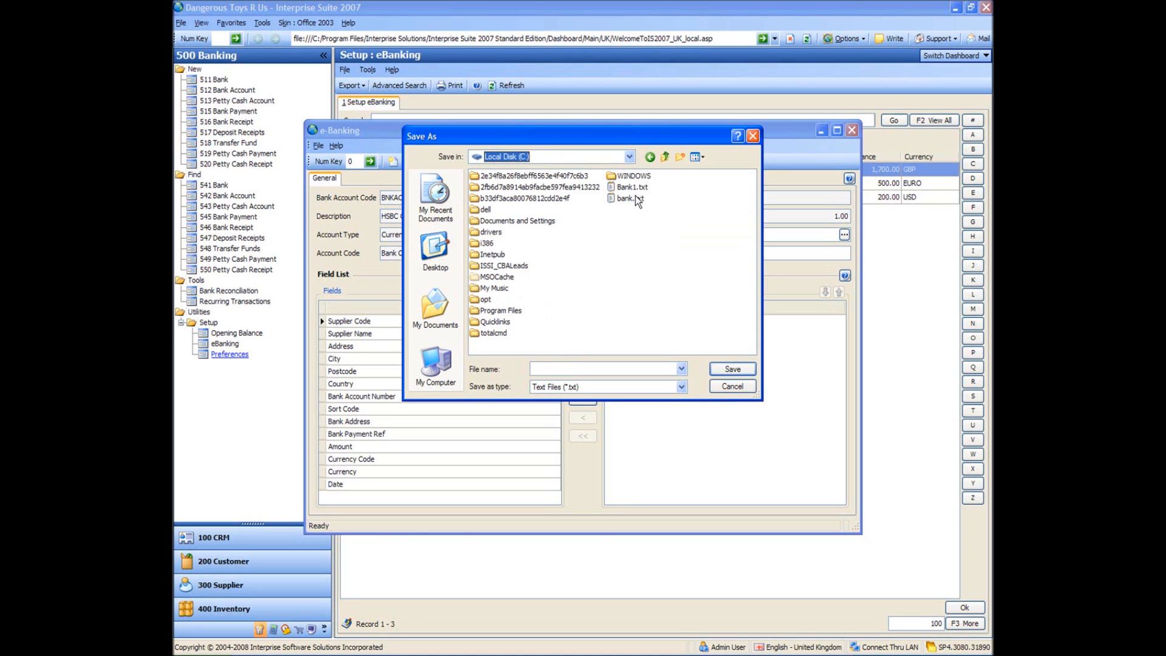
left_click(629, 199)
left_click(735, 369)
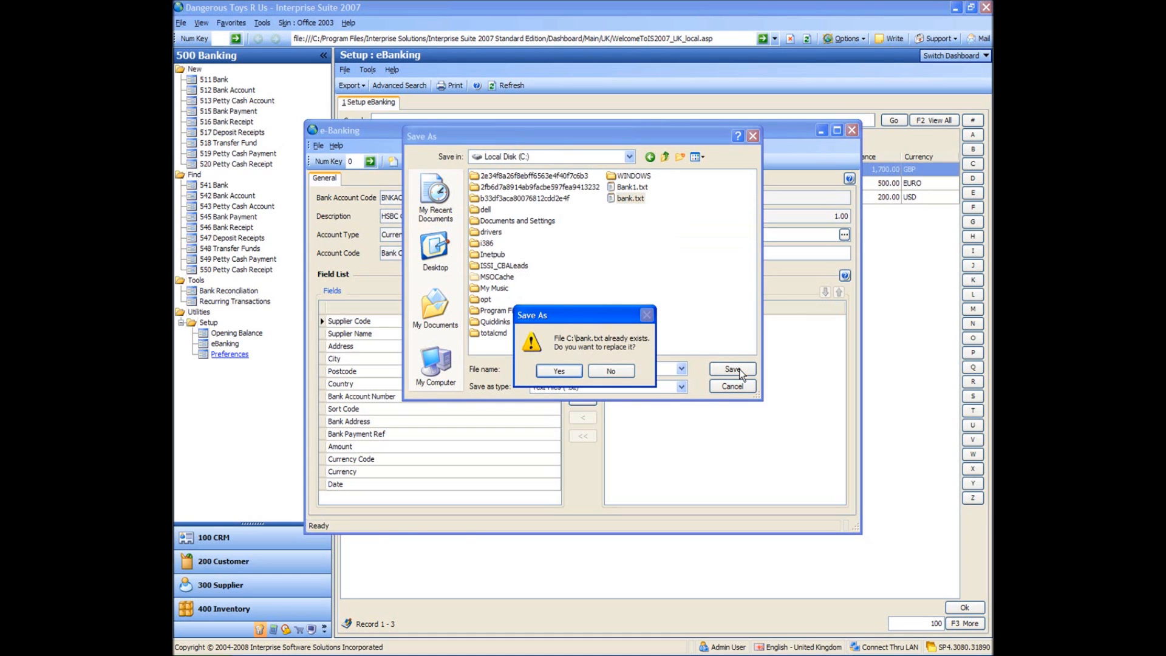
left_click(560, 371)
Add the Amount, Currency, Sort Code, Bank Account Number and Bank Payment Ref fields to the e-Banking sort order.
left_click(714, 256)
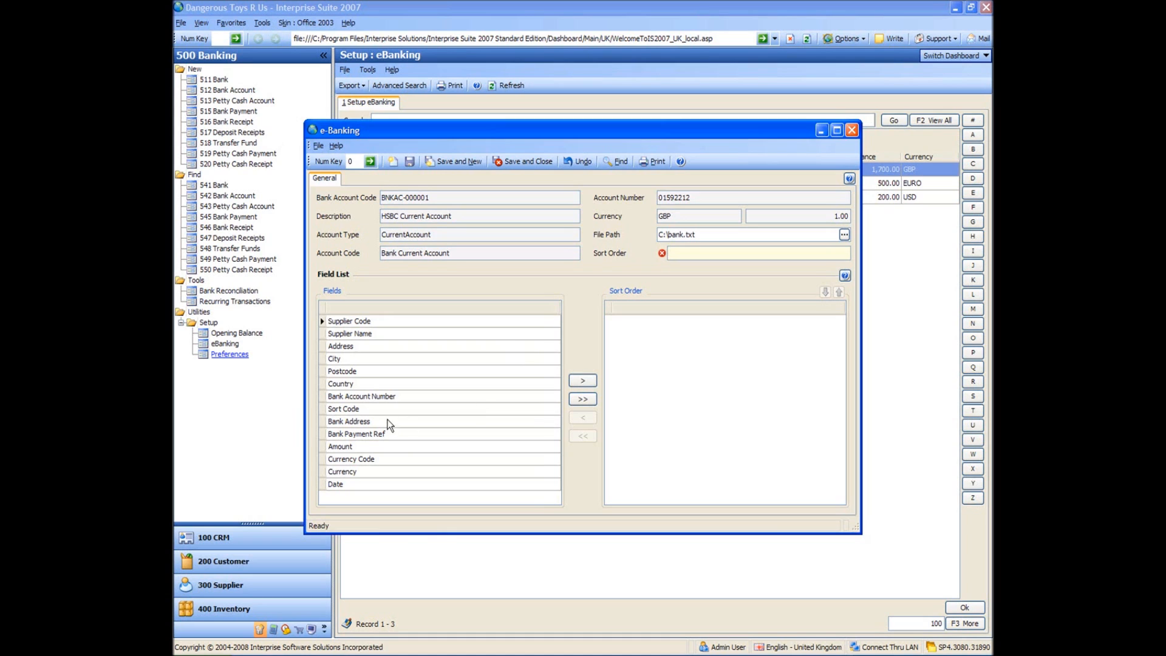
left_click(377, 446)
left_click(583, 380)
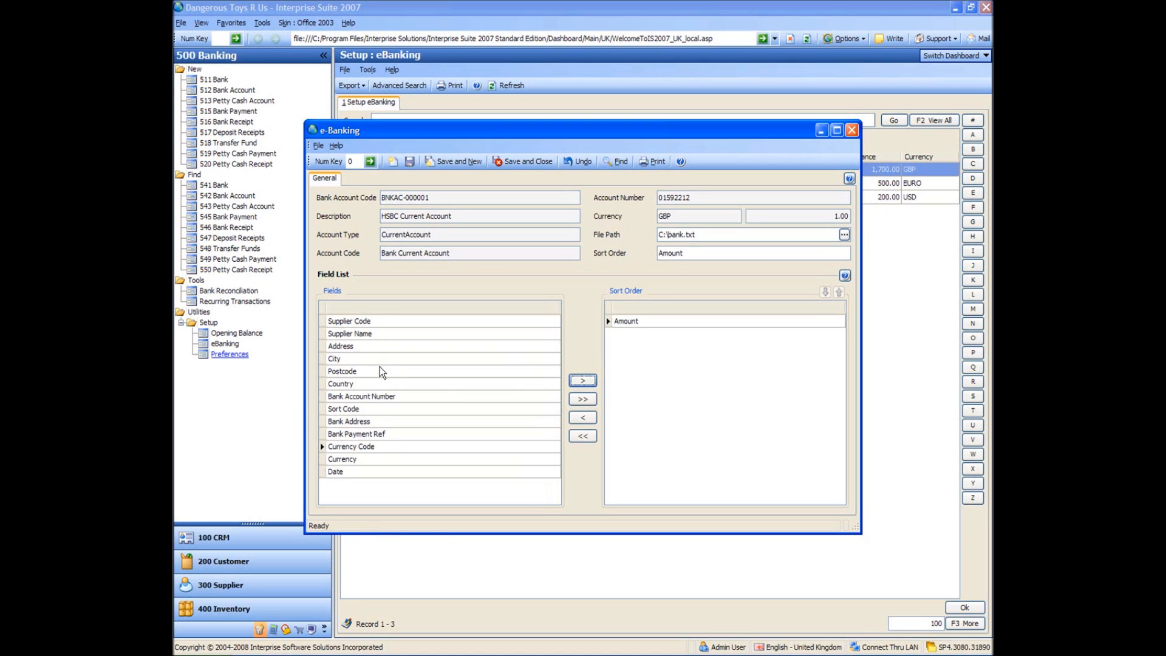
left_click(382, 457)
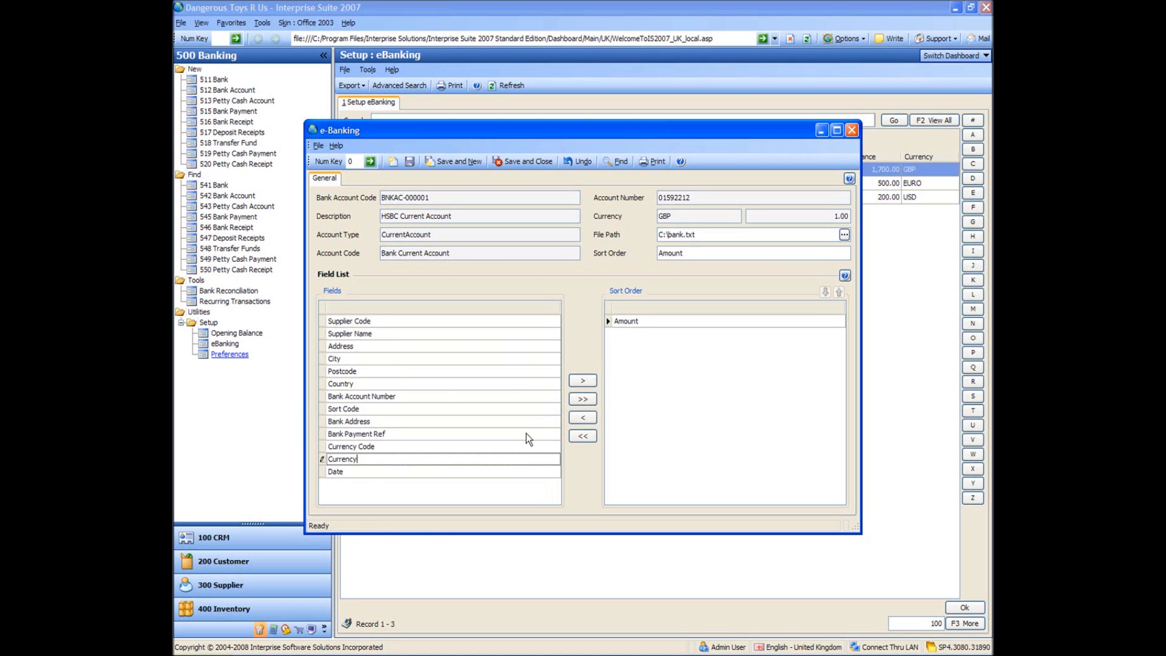
left_click(582, 381)
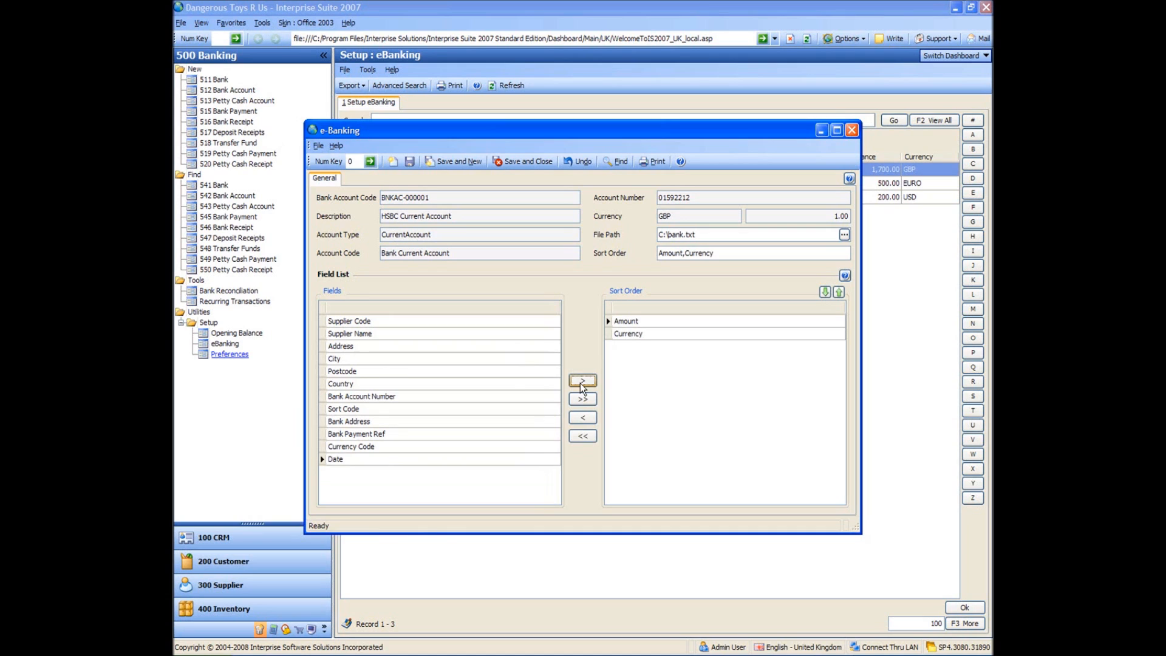
left_click(371, 409)
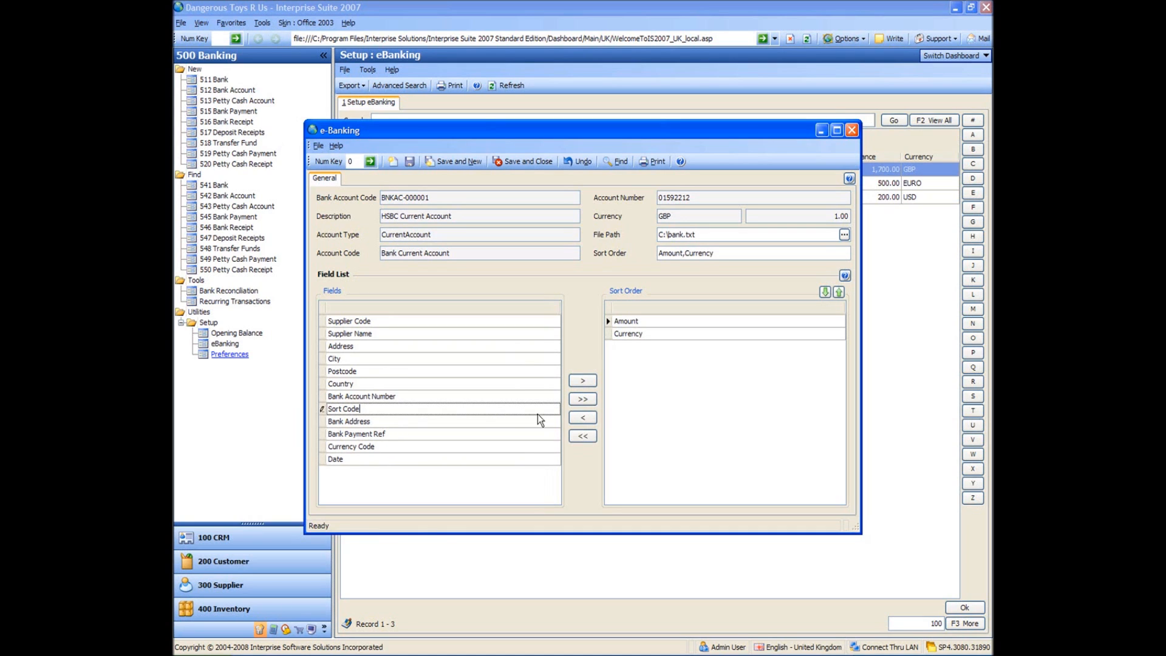
left_click(577, 379)
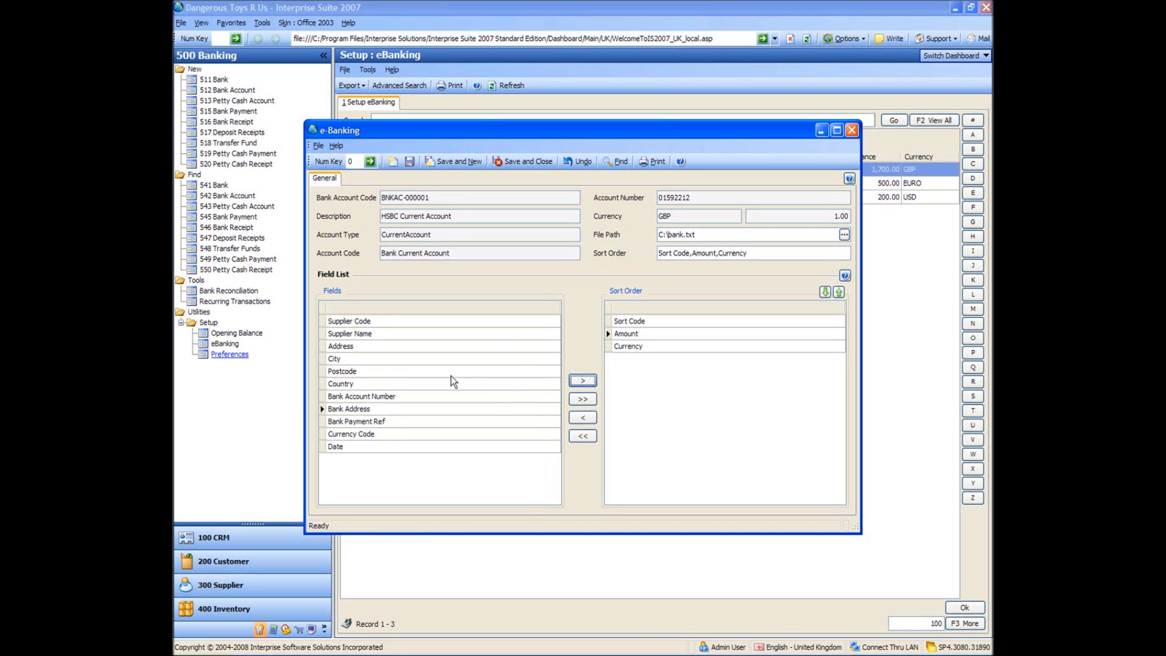
left_click(395, 397)
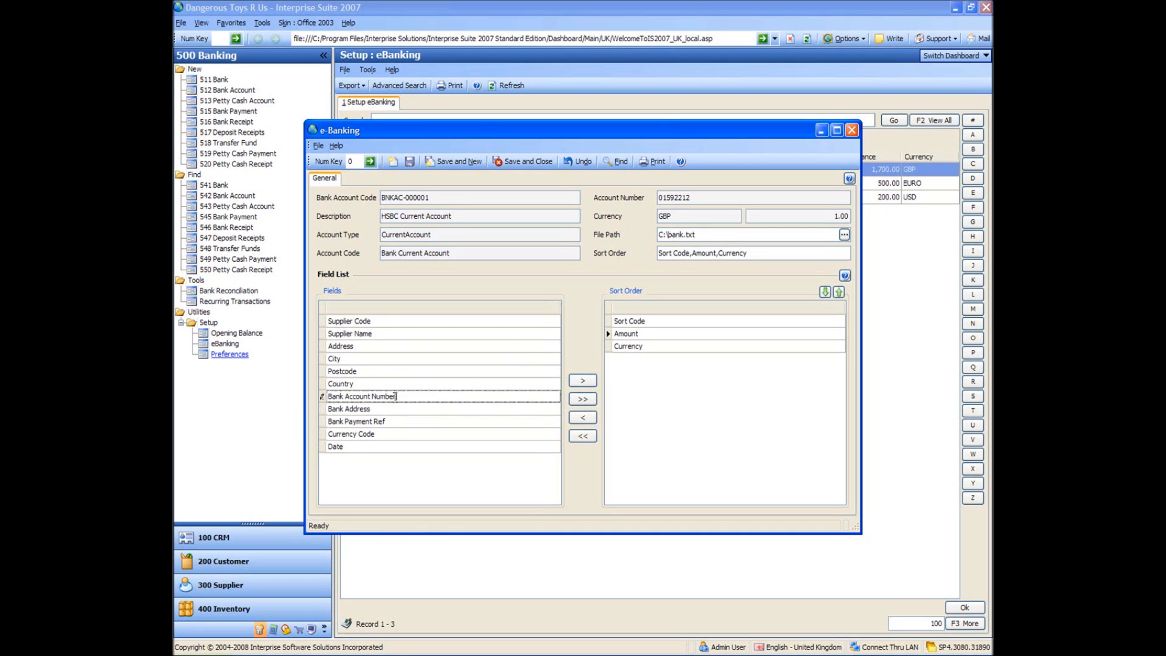
left_click(583, 380)
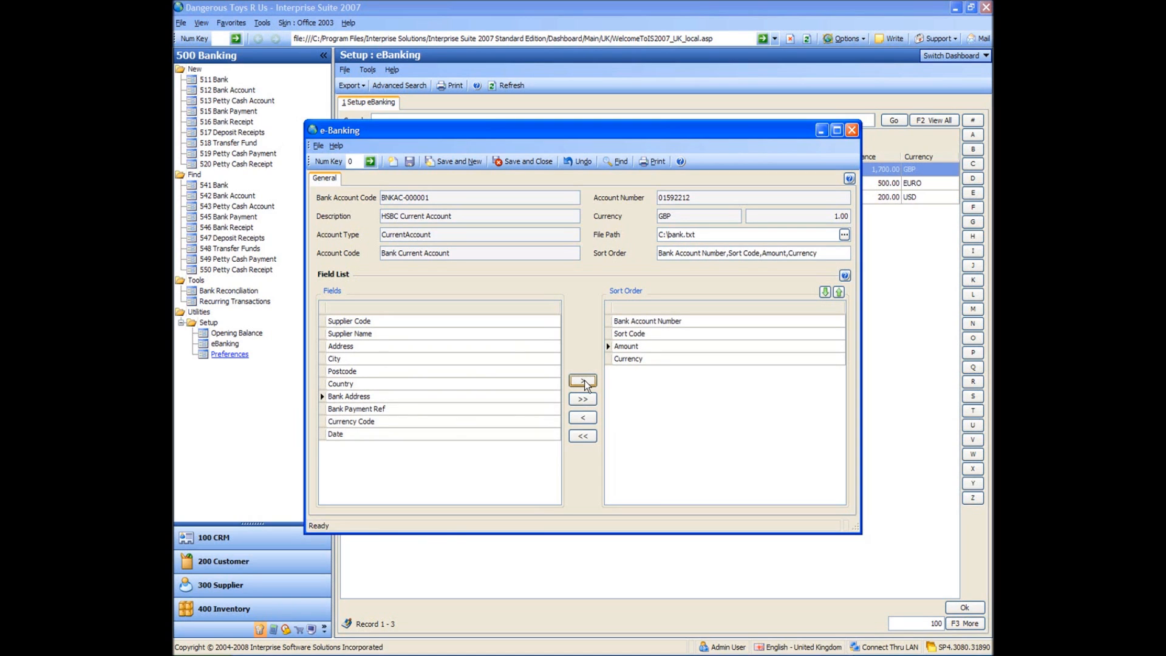
left_click(379, 406)
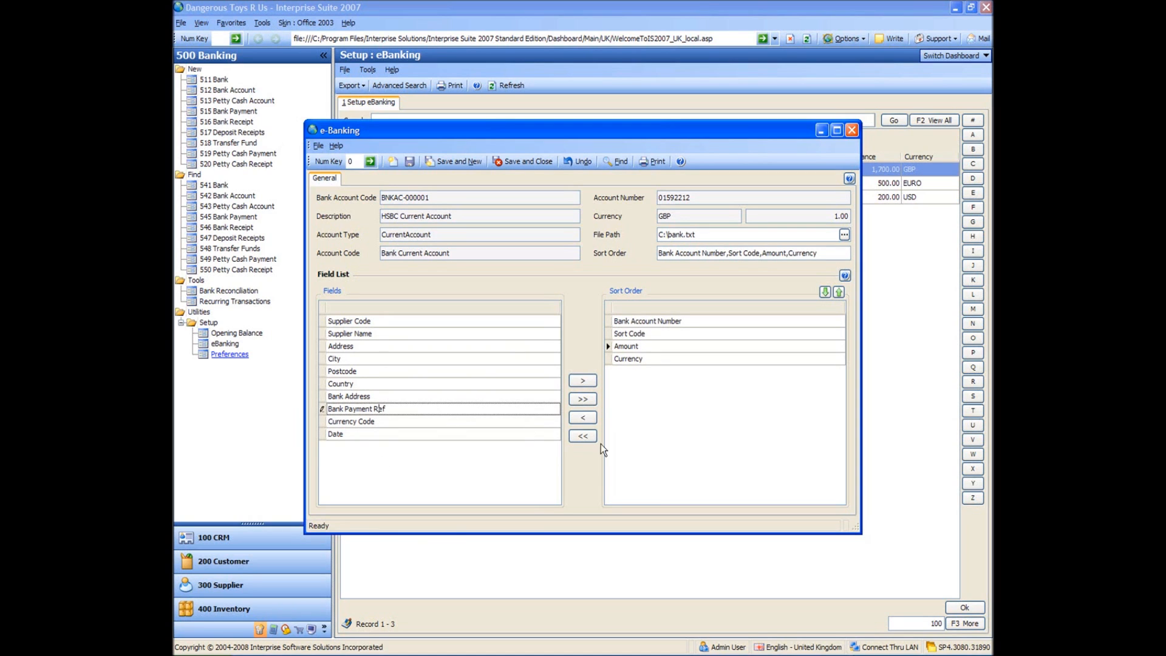
left_click(578, 381)
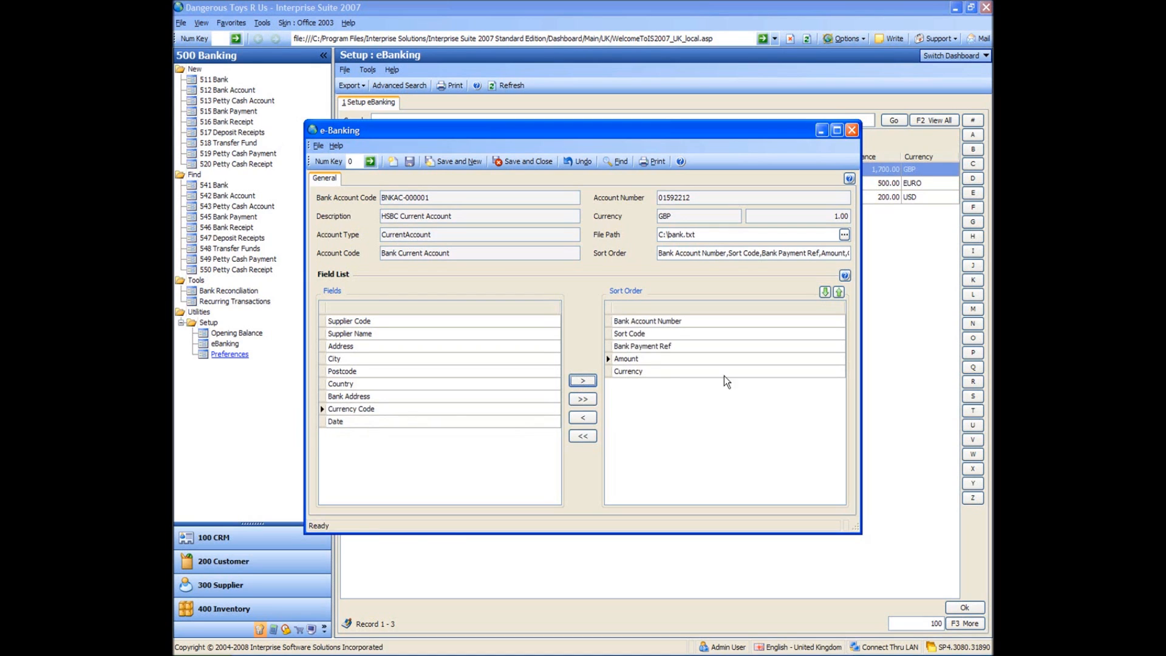
Reorder the fields to Amount, Currency, Sort Code, Bank Account Number, Bank Payment Ref, and save and close the e-Banking setup.
left_click(709, 359)
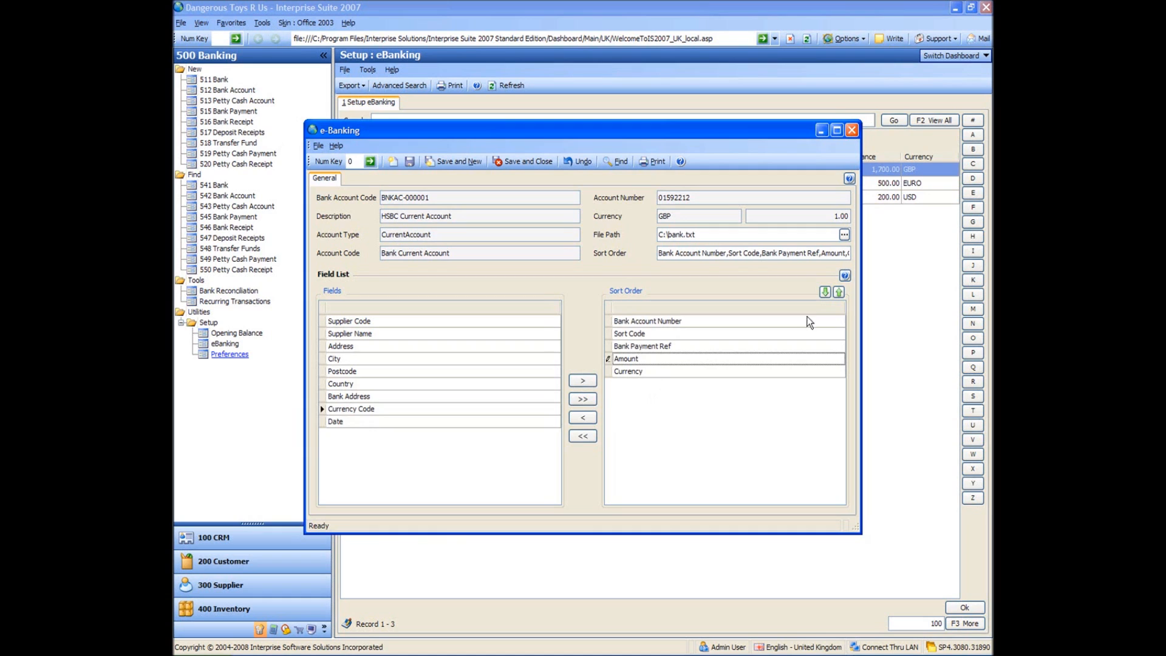
left_click(839, 293)
left_click(839, 293)
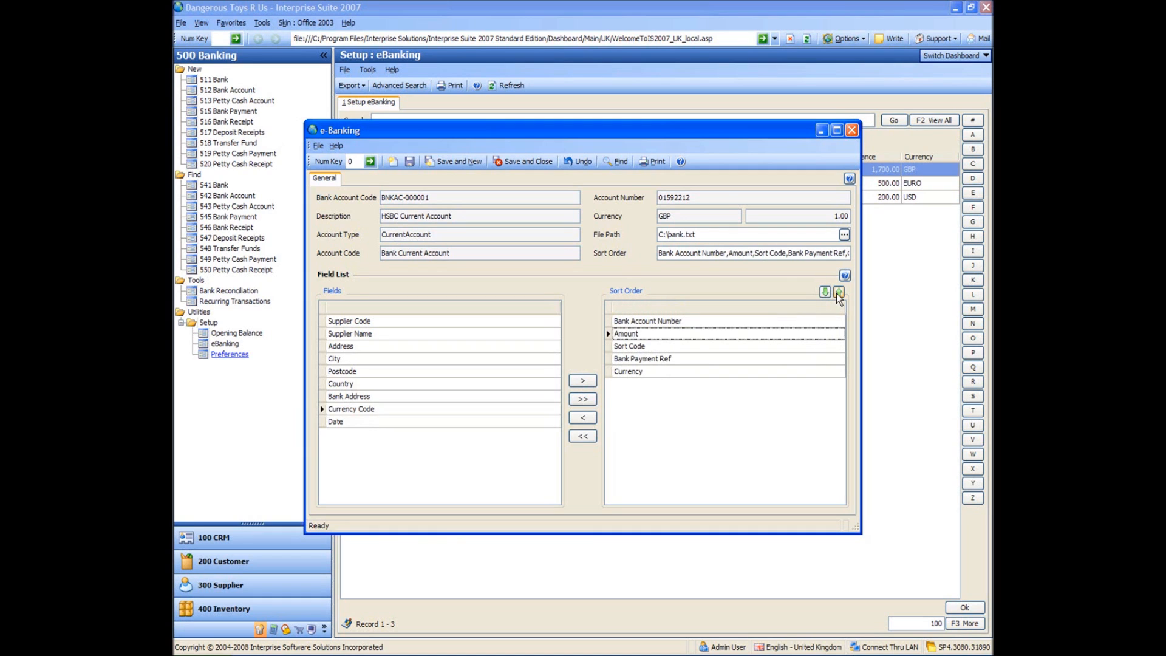
left_click(839, 293)
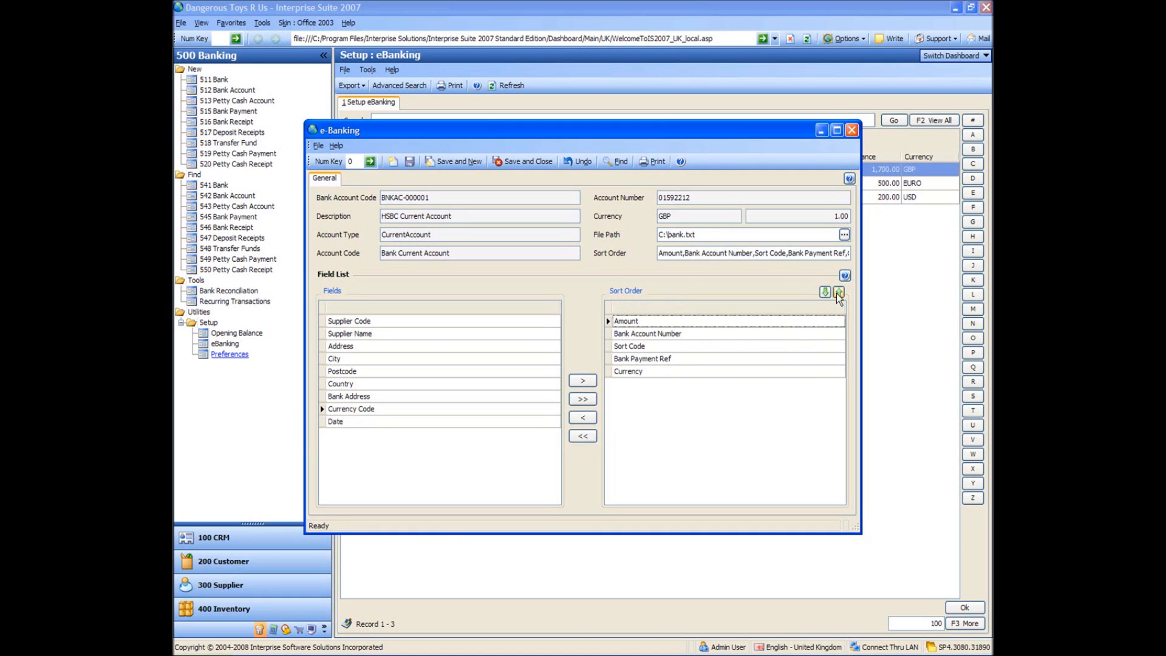
left_click(746, 371)
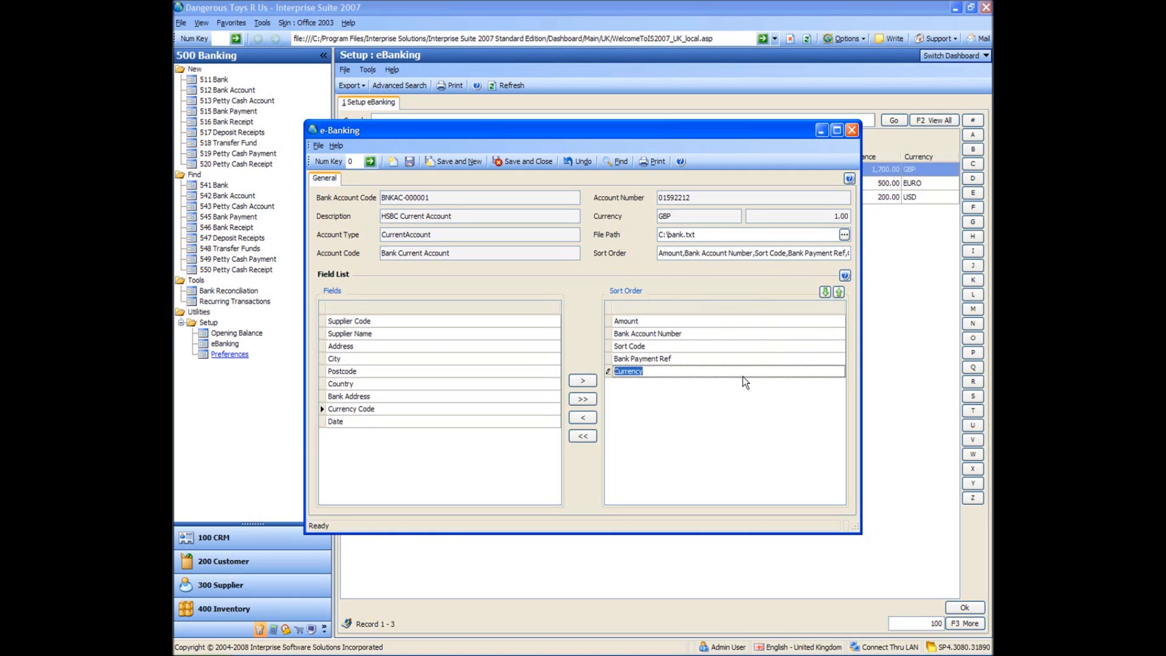
left_click(839, 293)
left_click(839, 293)
left_click(839, 293)
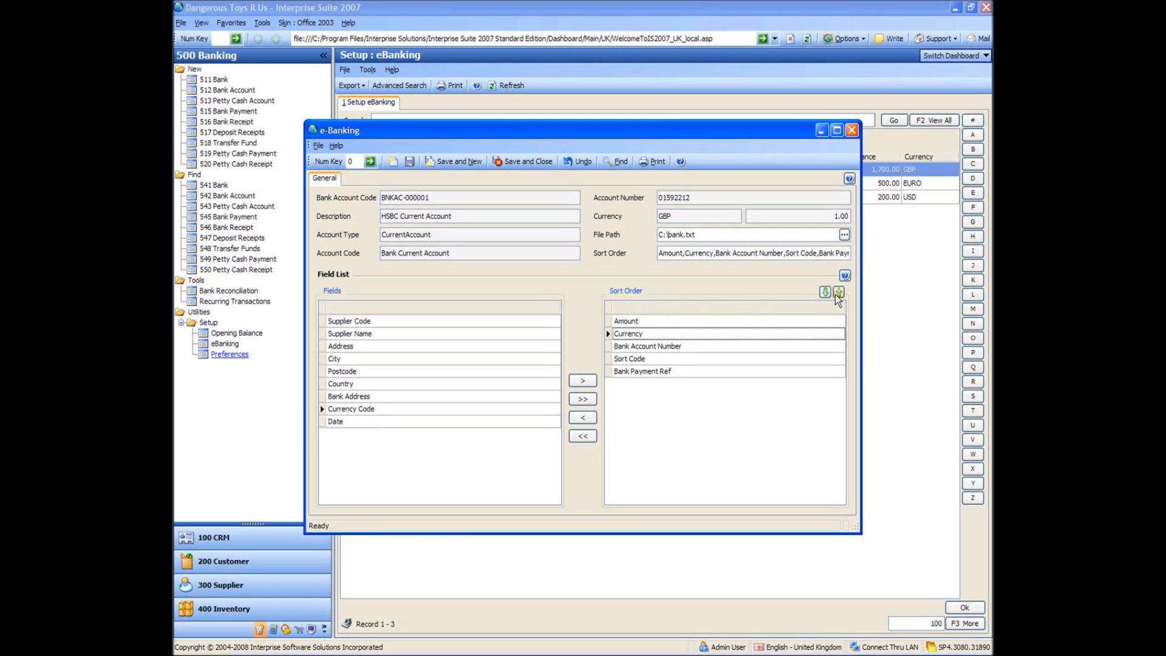
left_click(762, 363)
left_click(839, 294)
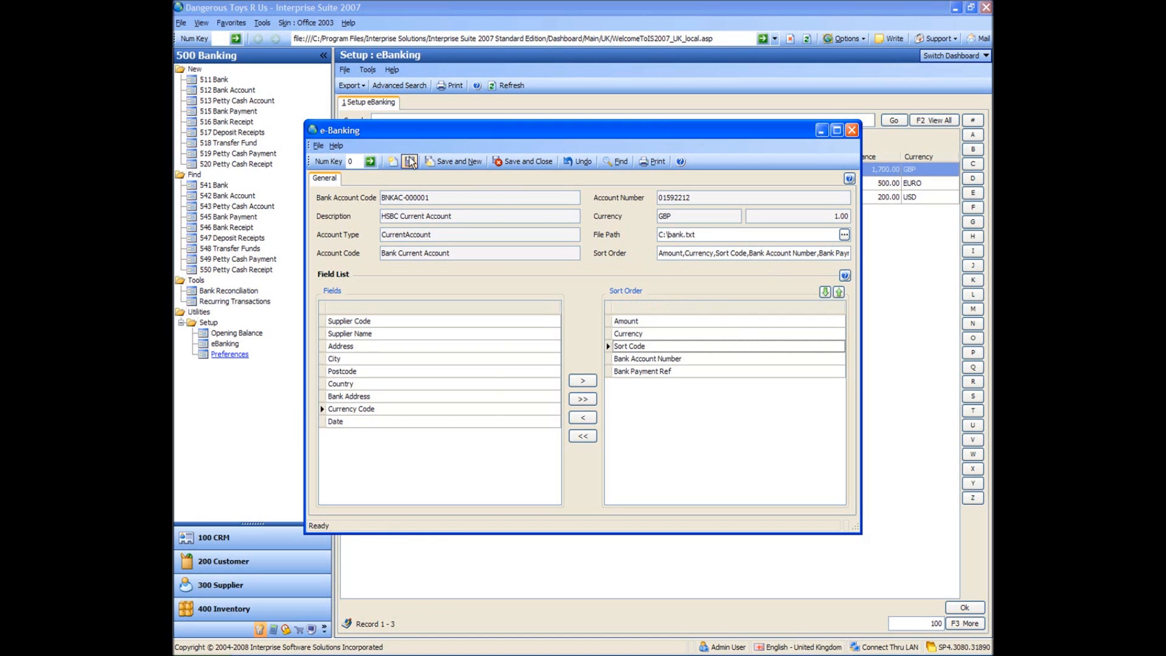
left_click(527, 162)
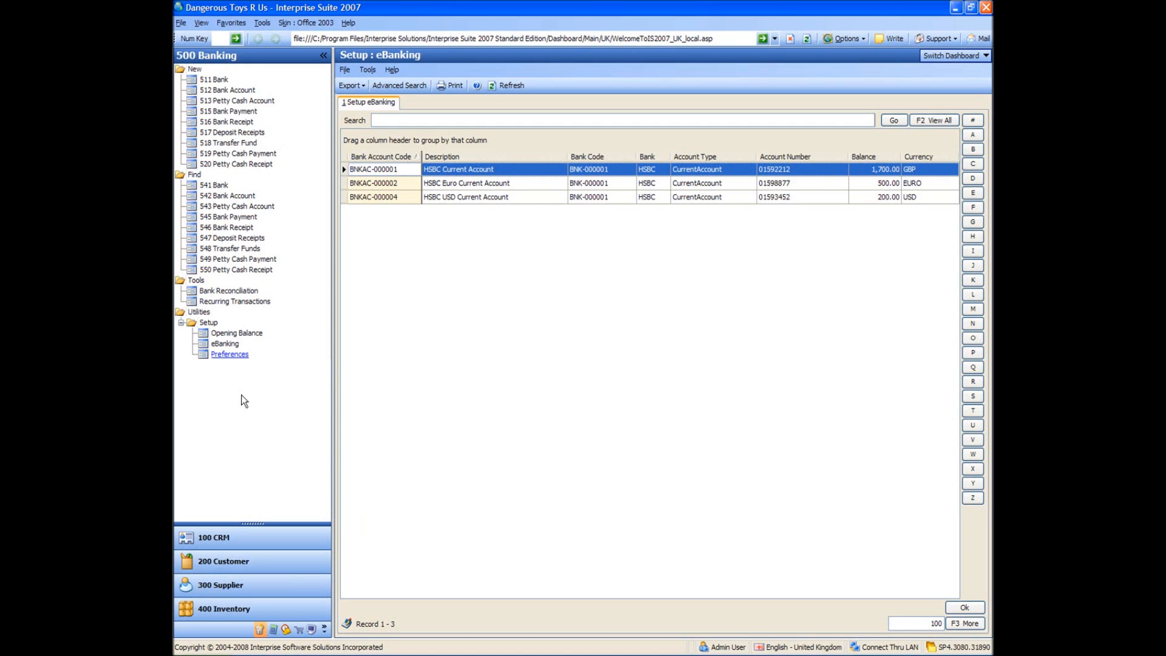
Start a bank reconciliation for the HSBC Current Account in GBP with the statement date 31/12/2007.
left_click(223, 293)
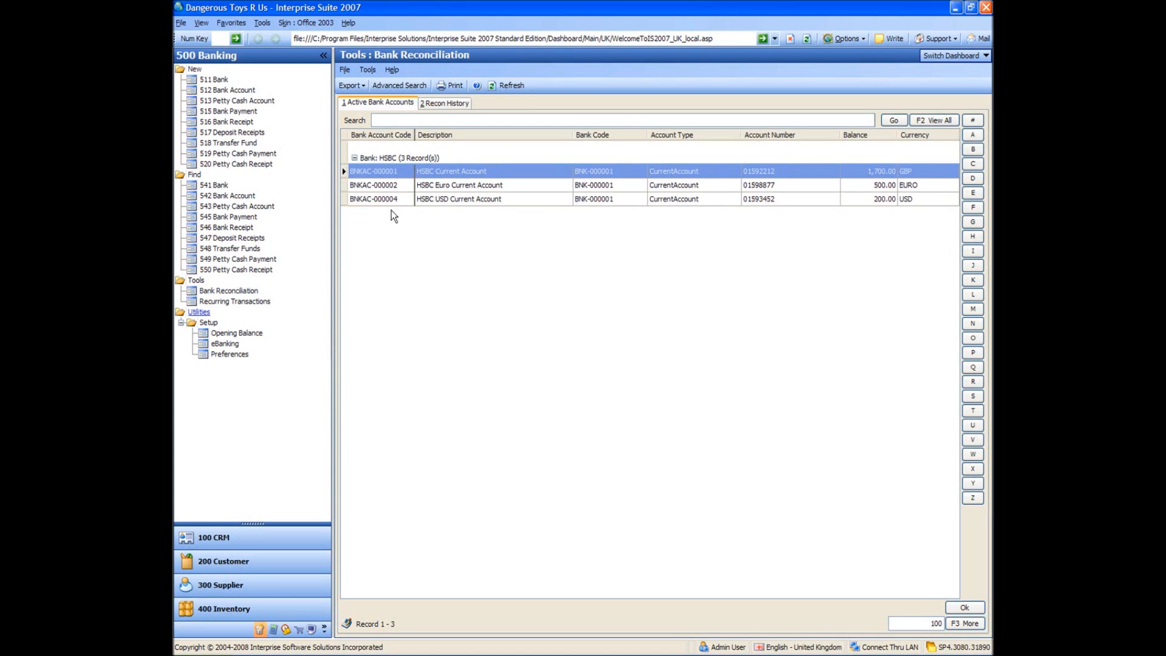
double_click(381, 173)
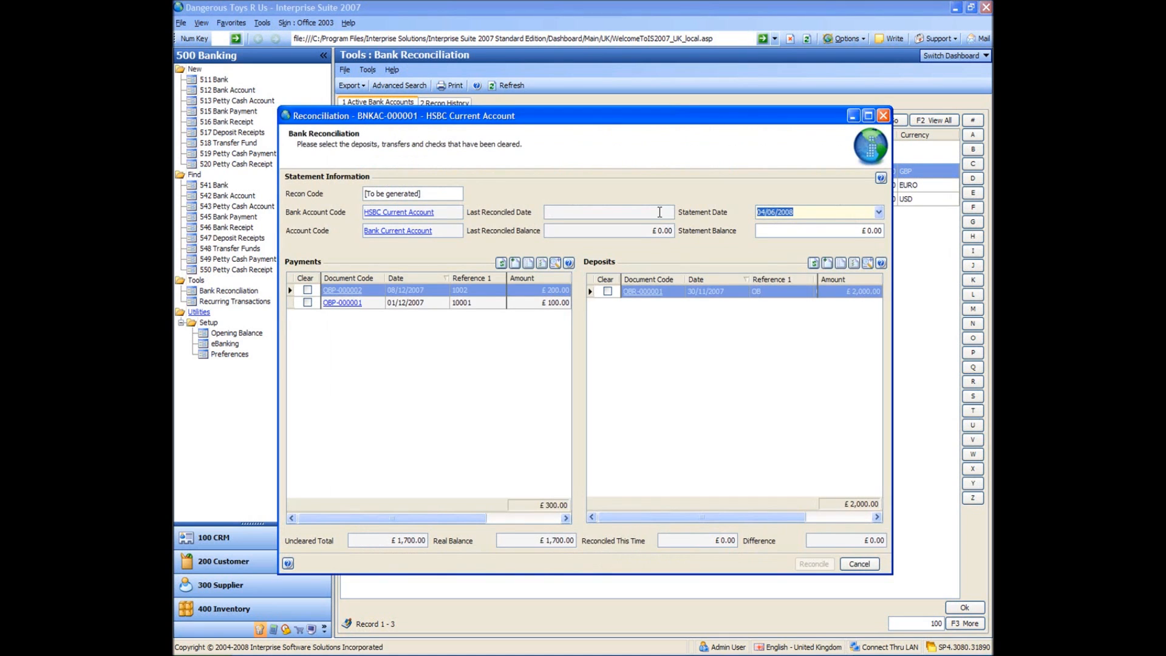
left_click(880, 213)
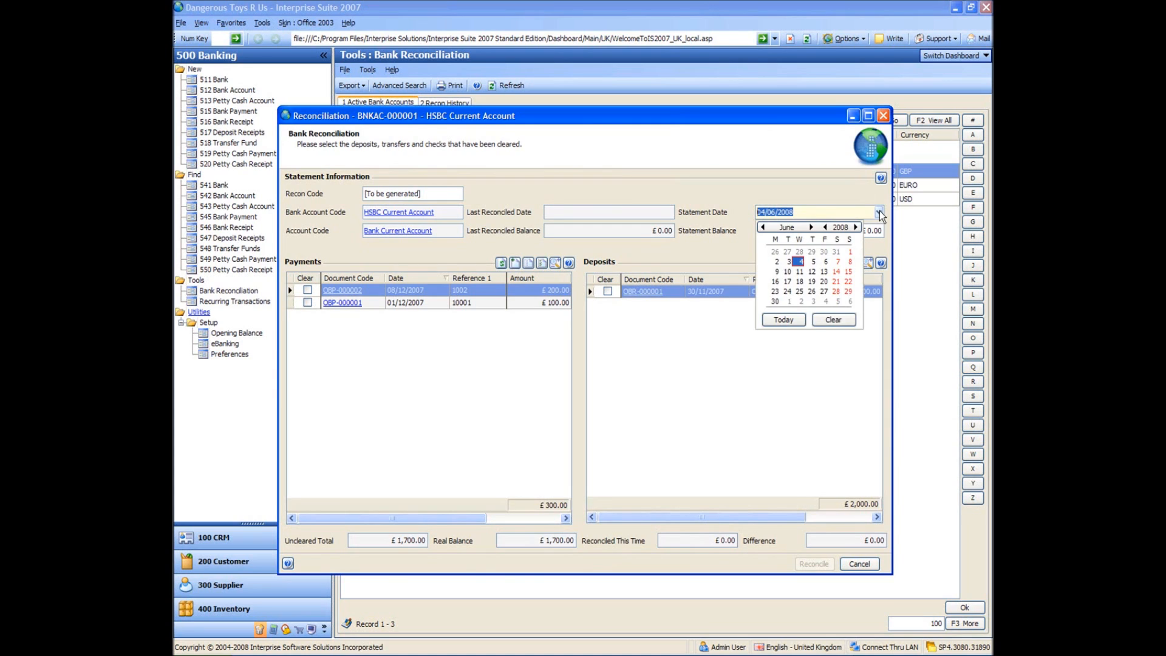
left_click(763, 228)
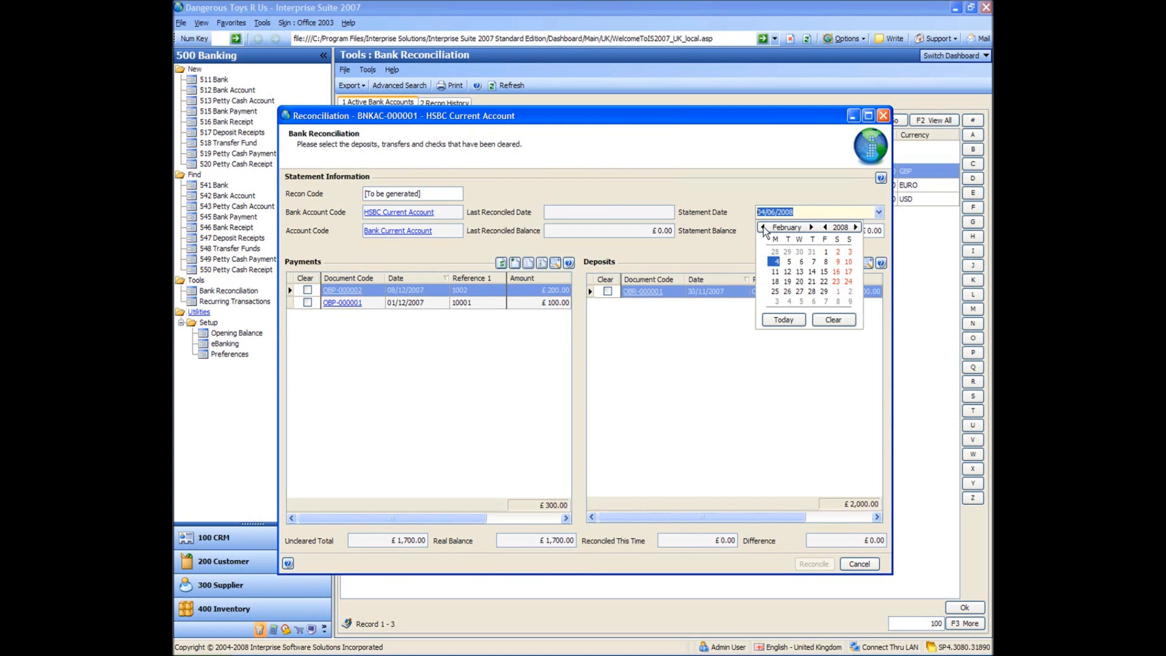
left_click(763, 228)
left_click(763, 227)
left_click(776, 300)
Set the statement balance of the HSBC Current Account reconciliation to £2,000.
left_click(837, 230)
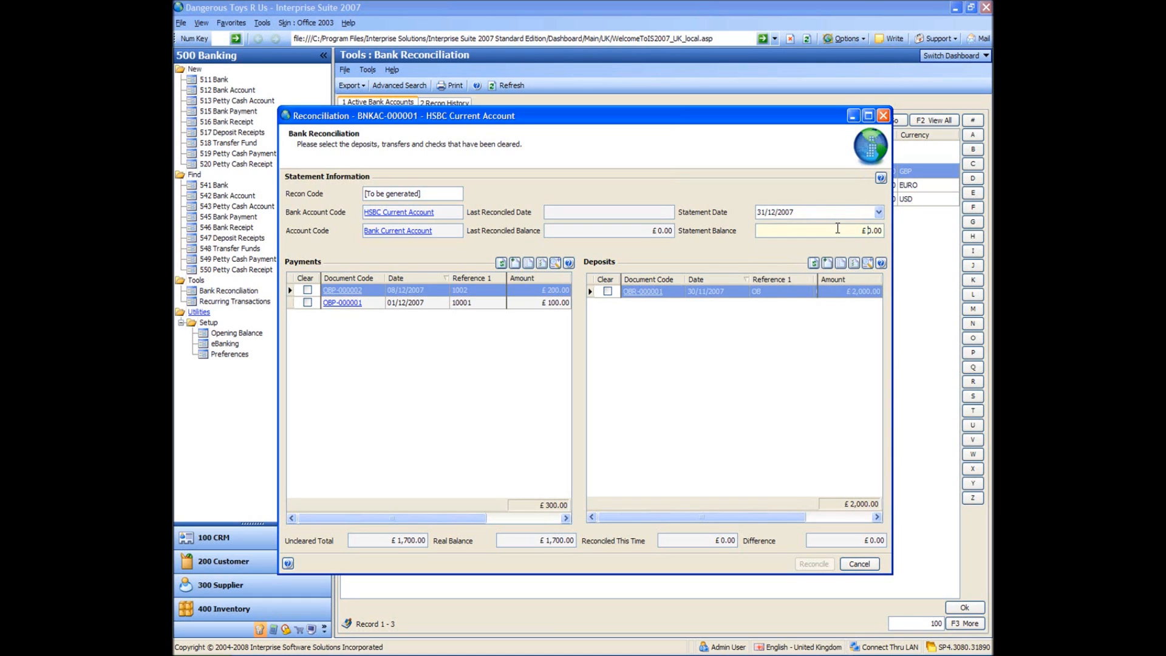
left_click_drag(838, 229, 932, 231)
type("2000")
key("Tab")
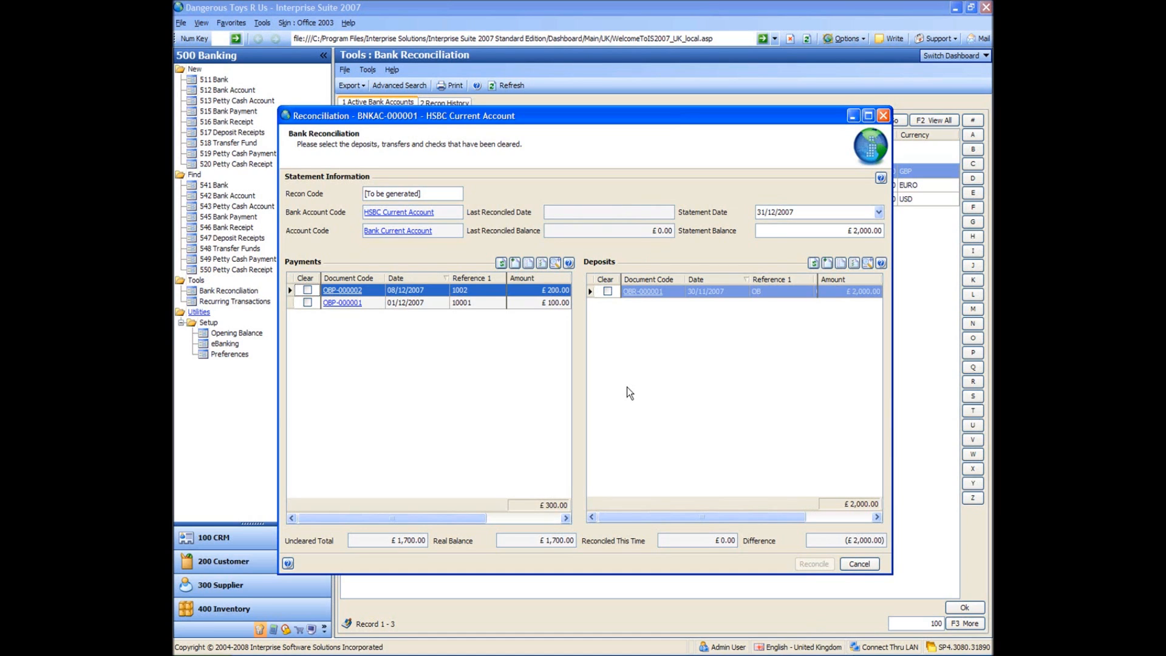
Mark the opening balance deposit dated 30/11/2007 as cleared and reconcile the account.
left_click(607, 292)
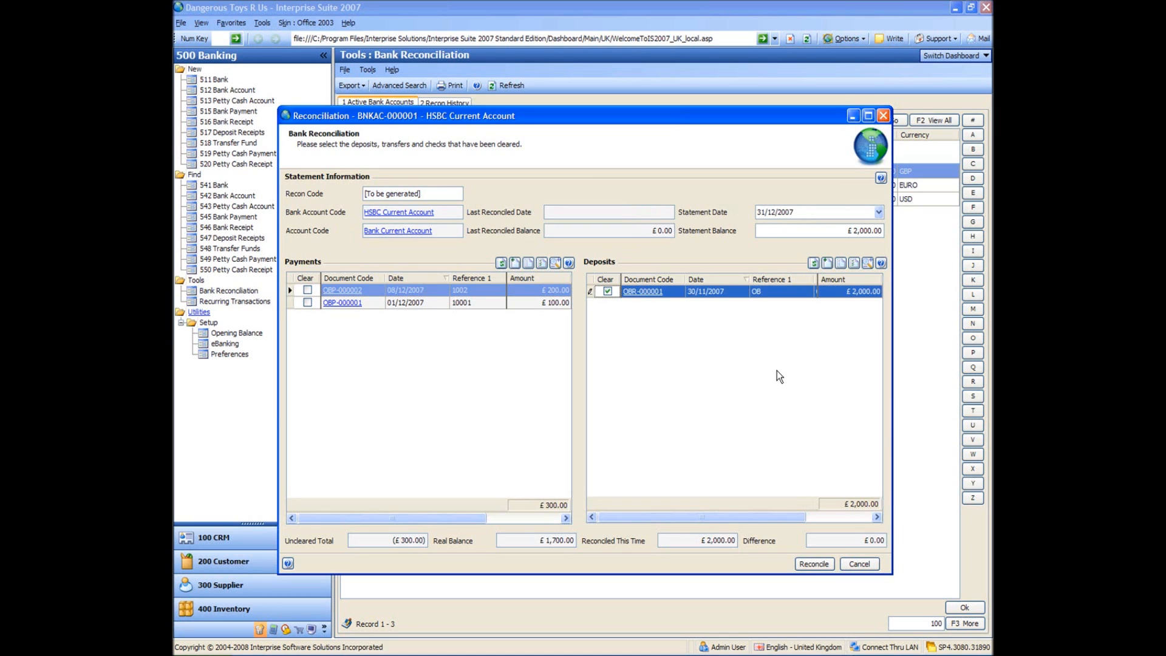
left_click(814, 564)
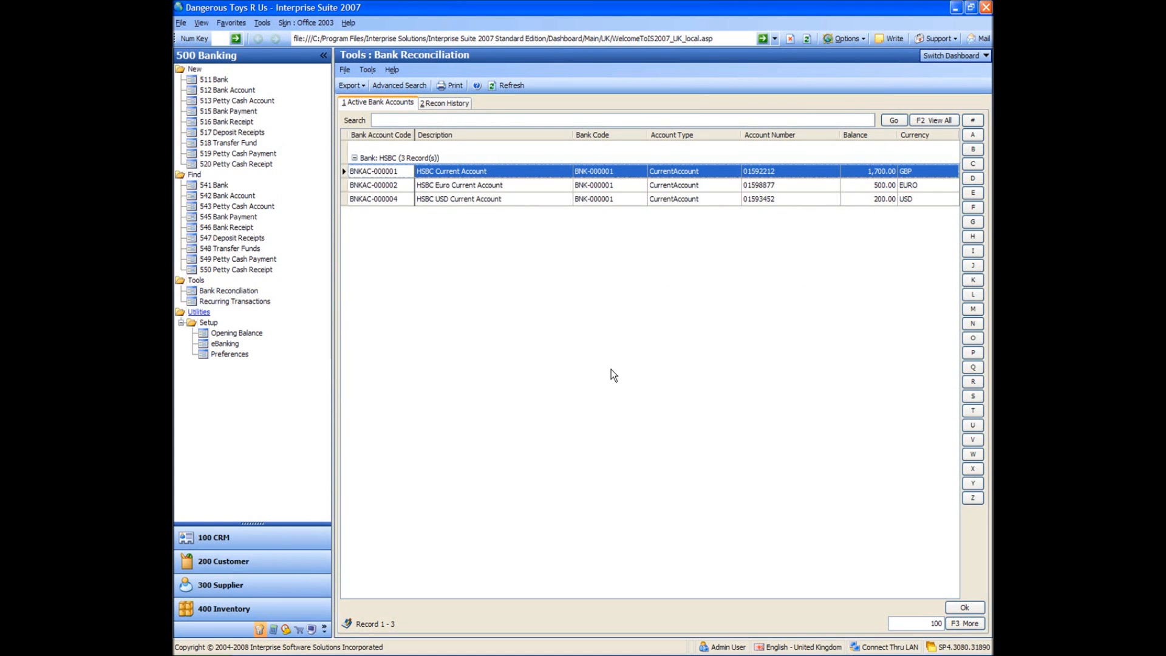
View the HSBC Current Account reconciliation in the reconciliation history, and close its details.
left_click(445, 103)
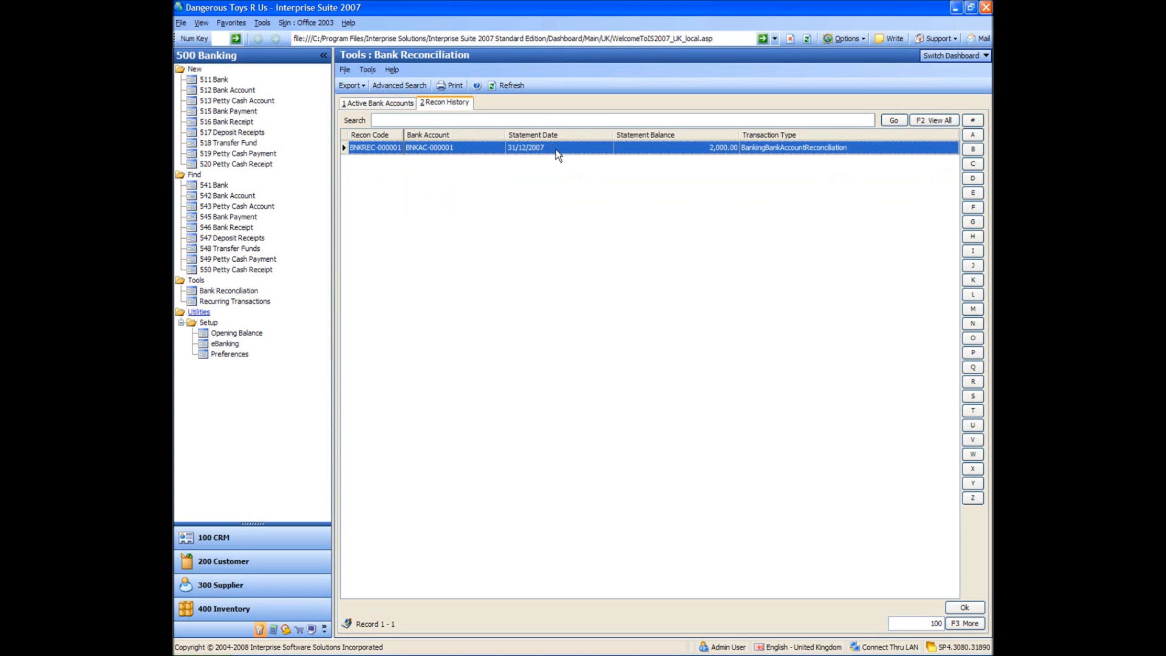
double_click(394, 146)
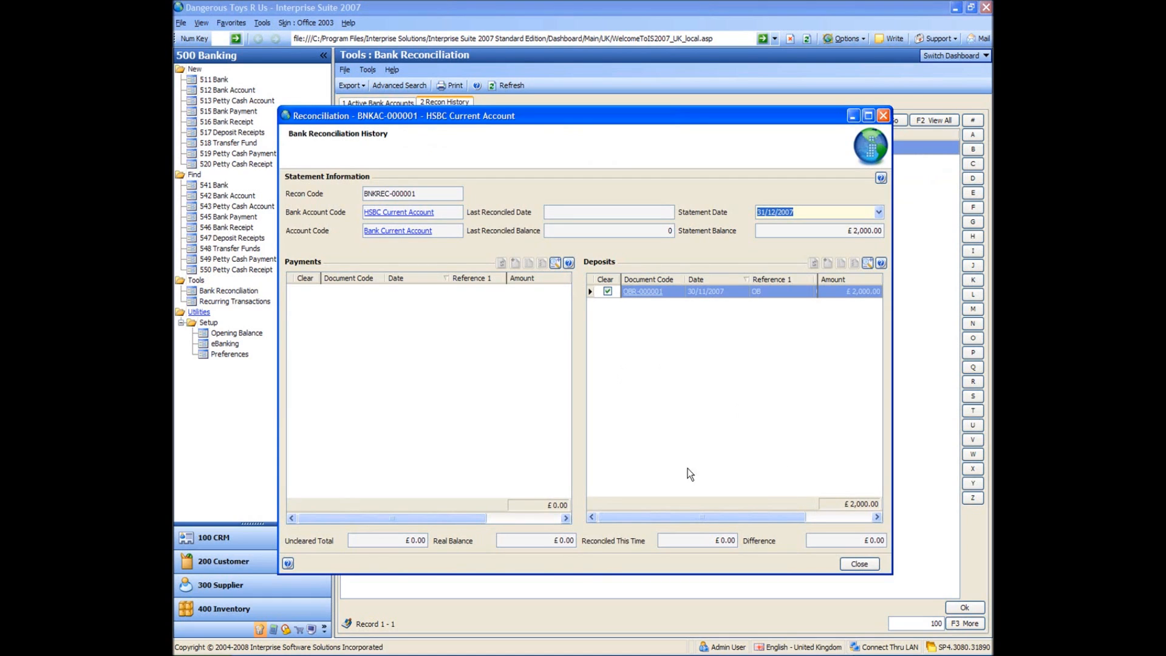
left_click(884, 116)
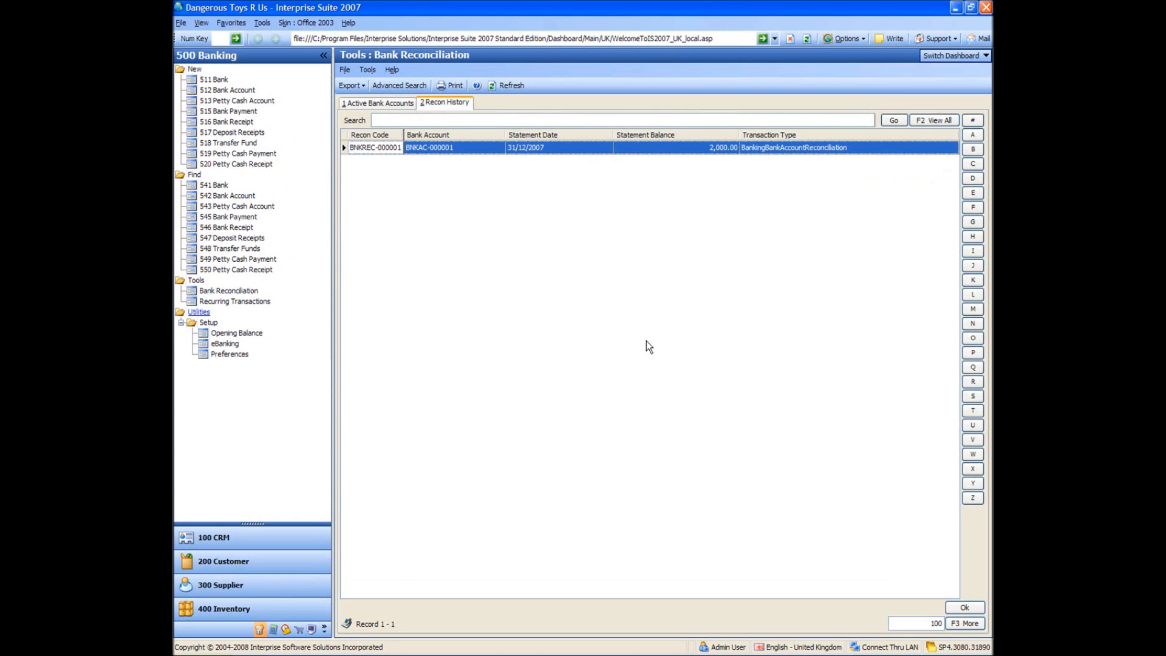